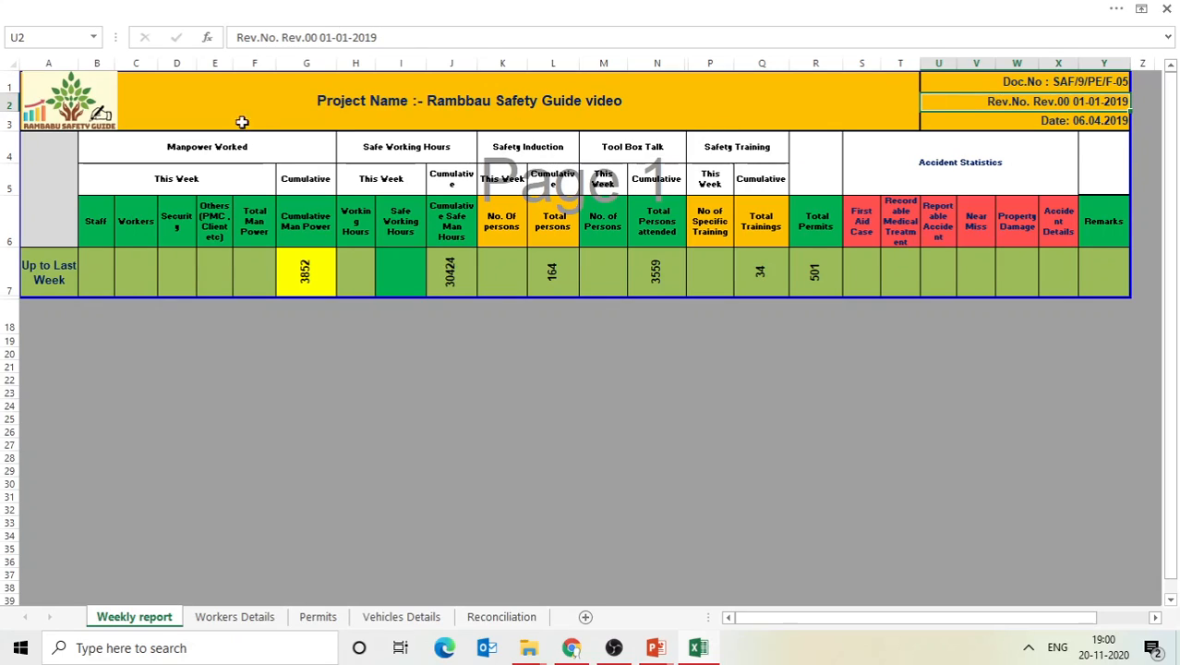
Review the section headings of the Weekly report sheet, from Manpower Worked through Safety Training to Accident Statistics.
{"action": "left_click", "coordinate": [198, 157]}
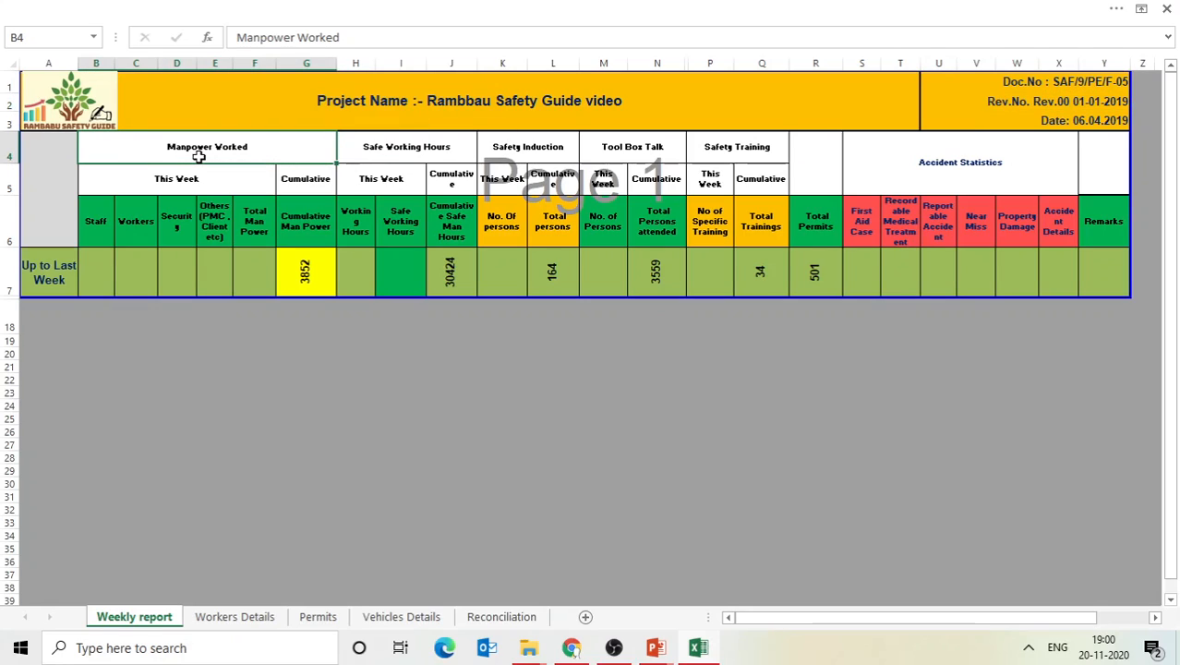
{"action": "left_click", "coordinate": [407, 152]}
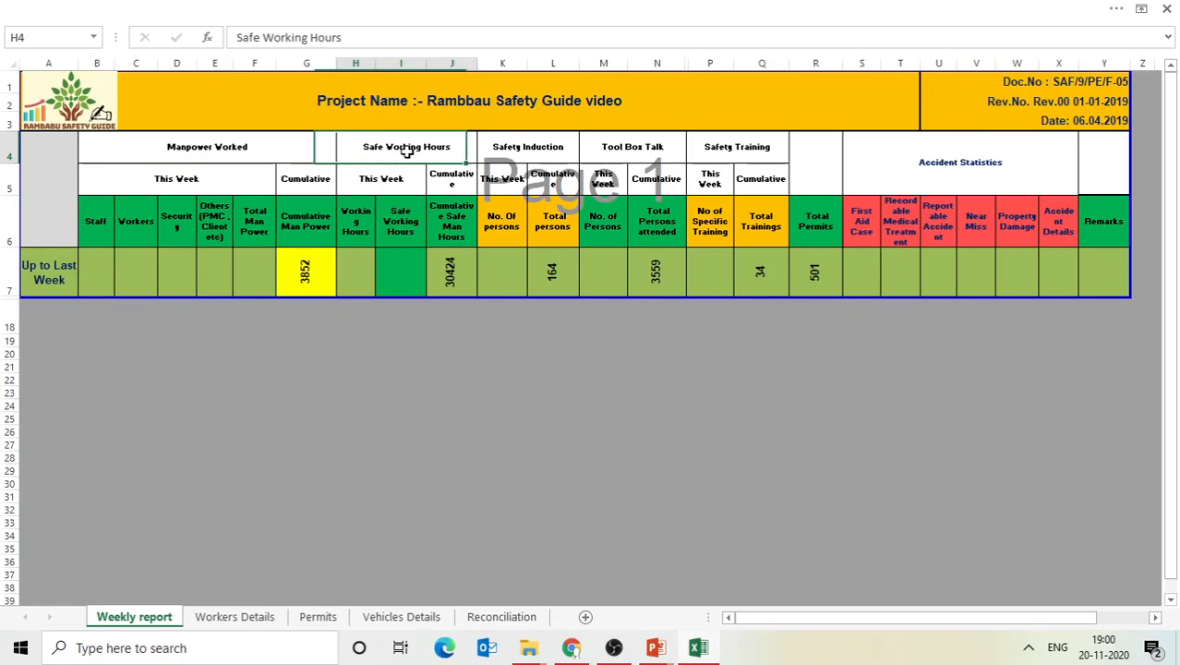
{"action": "left_click", "coordinate": [538, 147]}
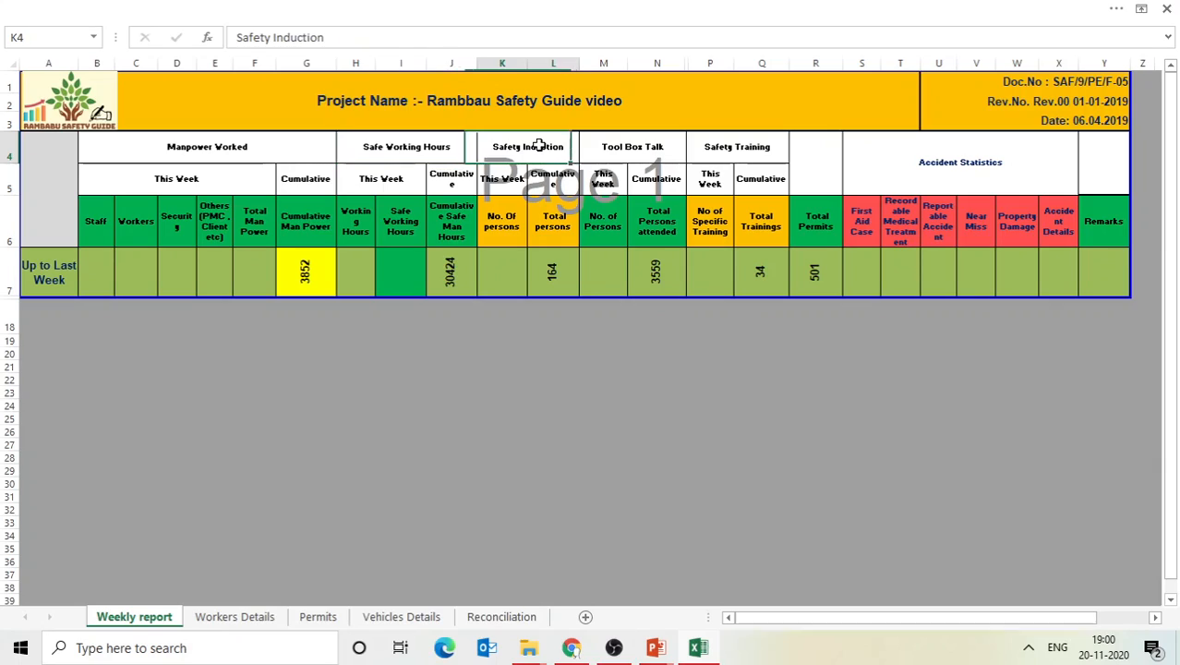
{"action": "left_click", "coordinate": [655, 146]}
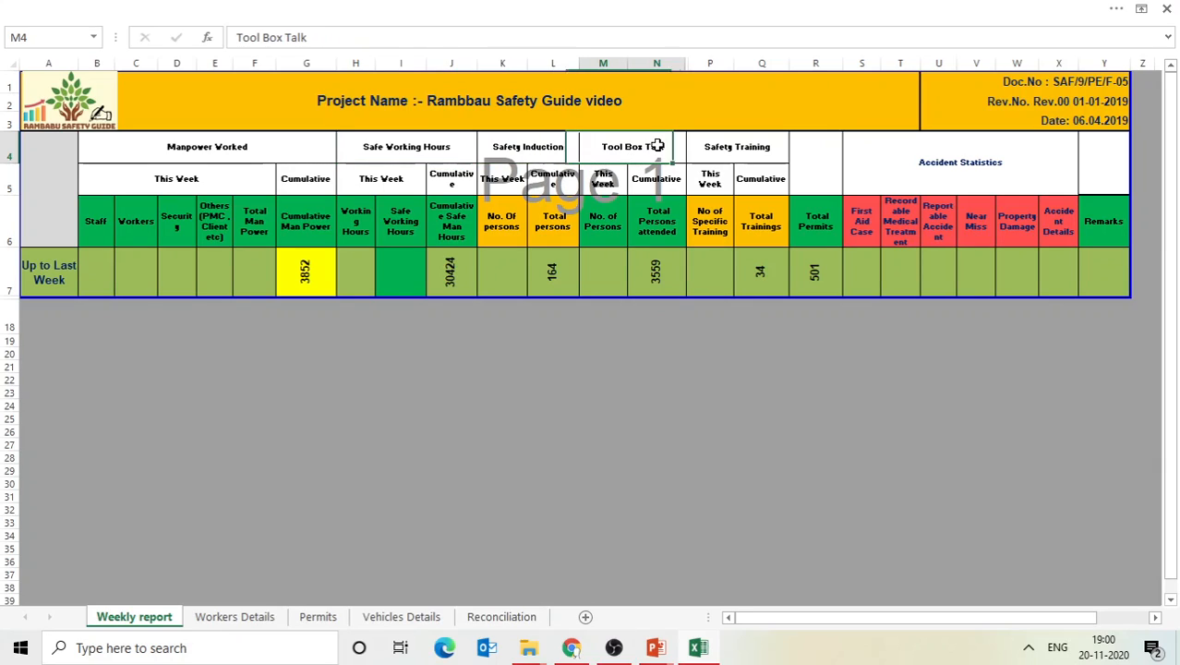
{"action": "left_click", "coordinate": [740, 146]}
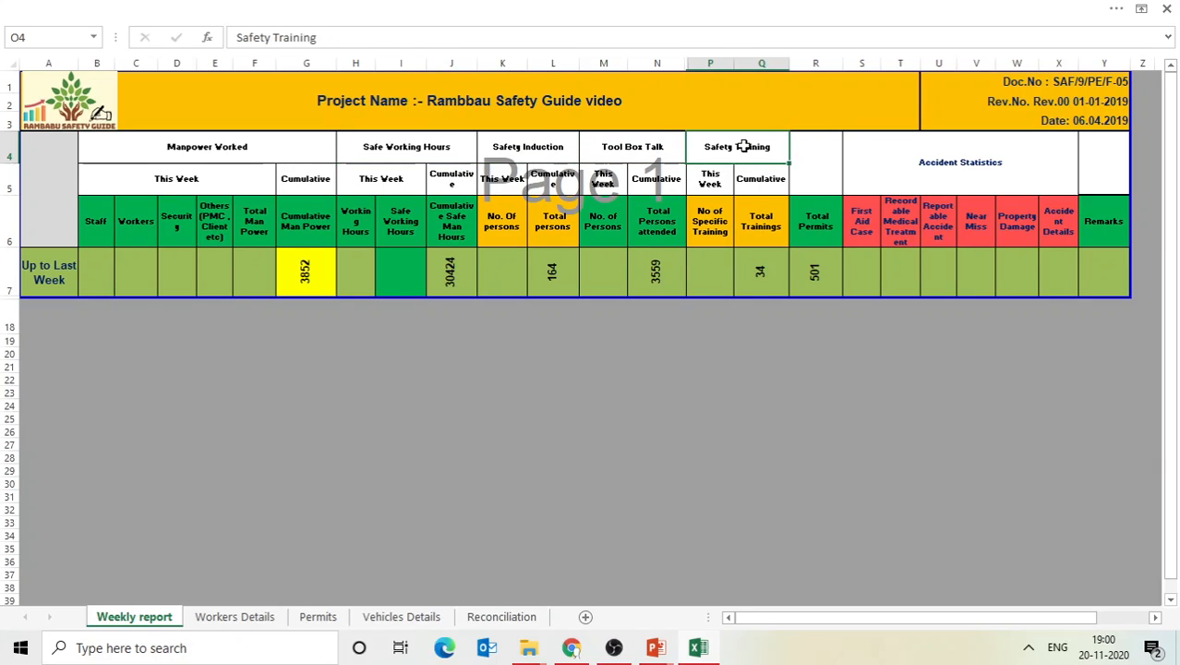
{"action": "left_click", "coordinate": [959, 174]}
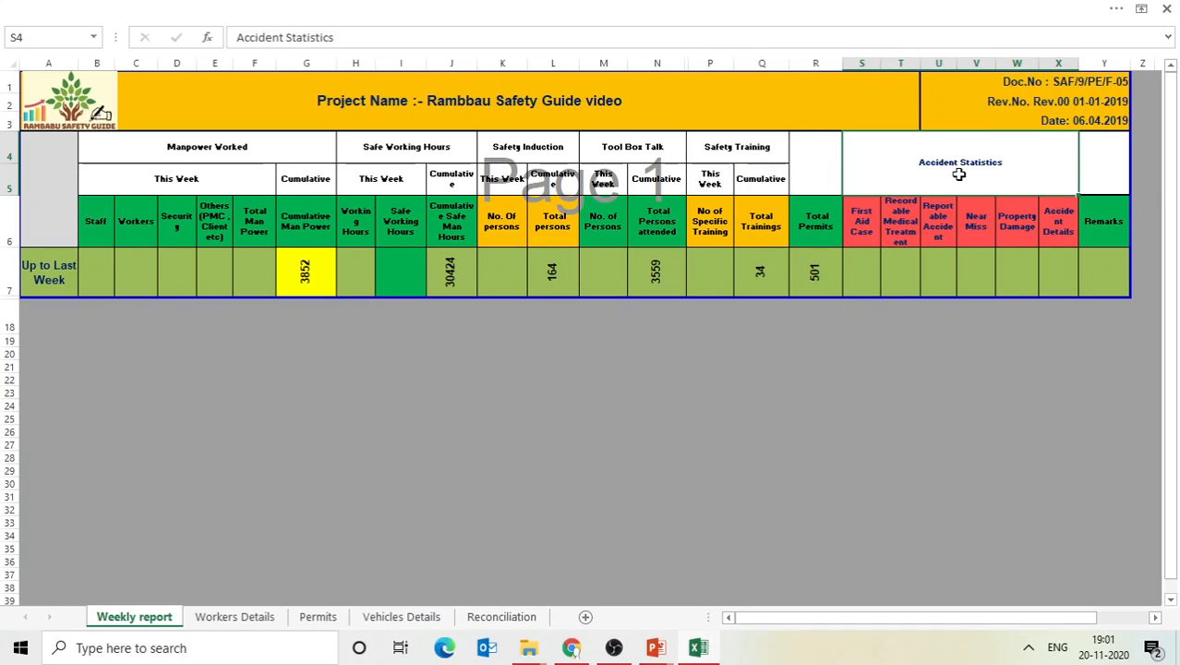
Examine the column headings under Manpower Worked and Safe Working Hours, from Staff to Cumulative Safe Man Hours.
{"action": "left_click", "coordinate": [108, 235]}
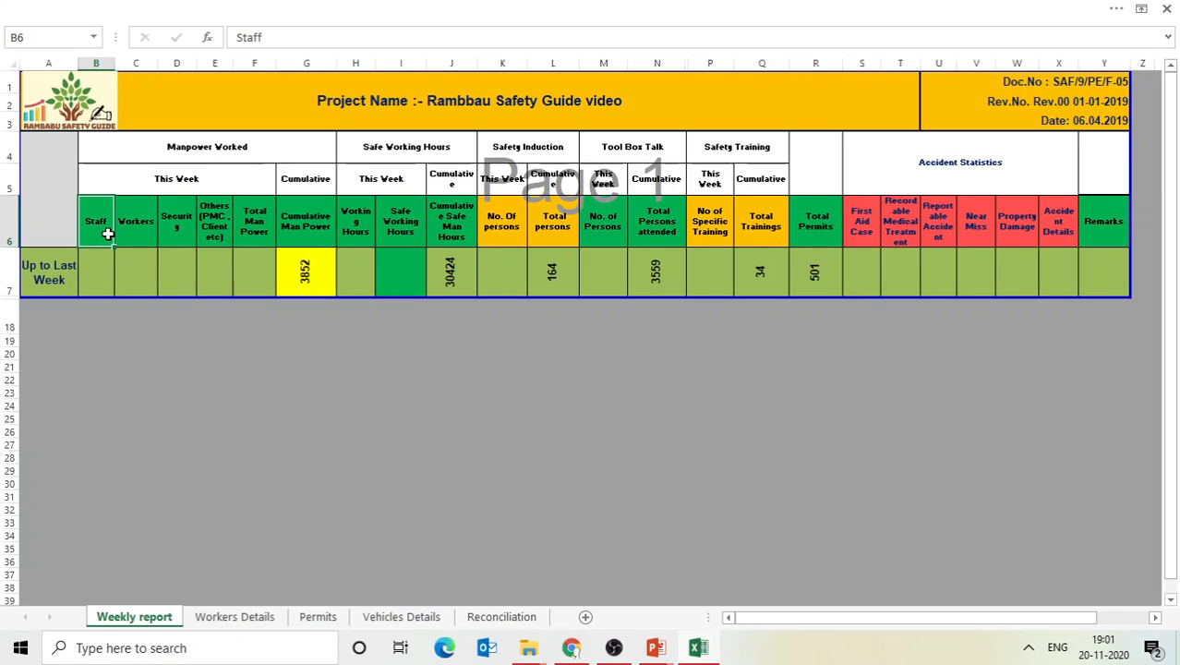
{"action": "left_click", "coordinate": [145, 228]}
{"action": "left_click", "coordinate": [183, 227]}
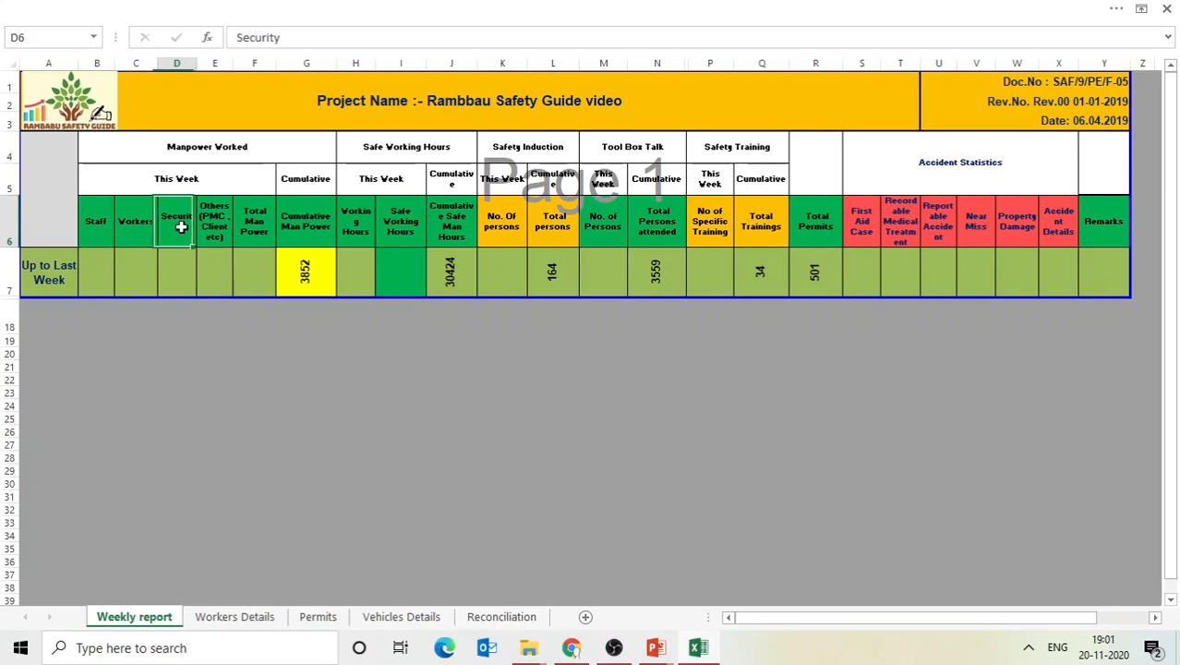
{"action": "left_click", "coordinate": [217, 223]}
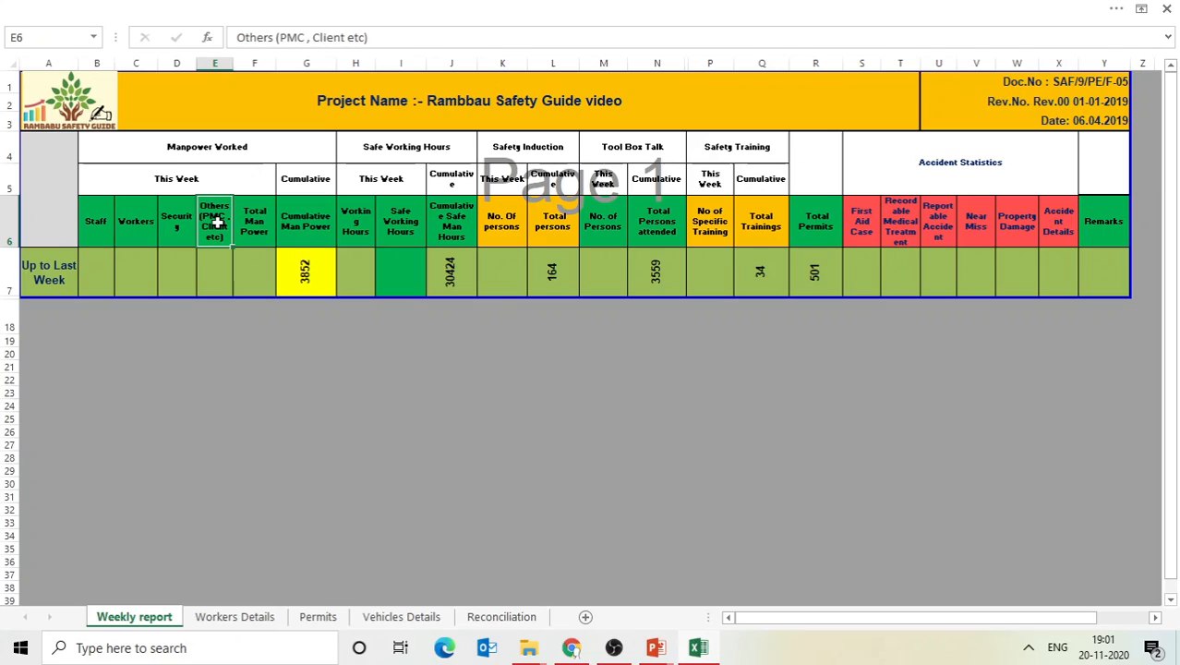
{"action": "left_click", "coordinate": [256, 217]}
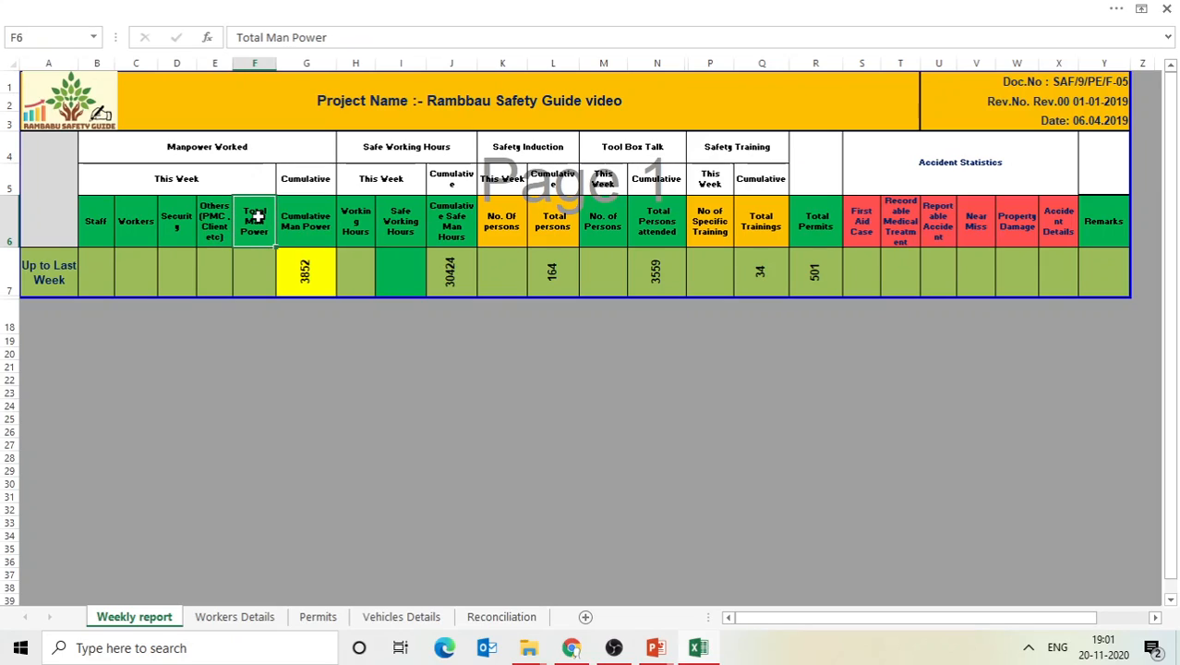
{"action": "left_click", "coordinate": [303, 215]}
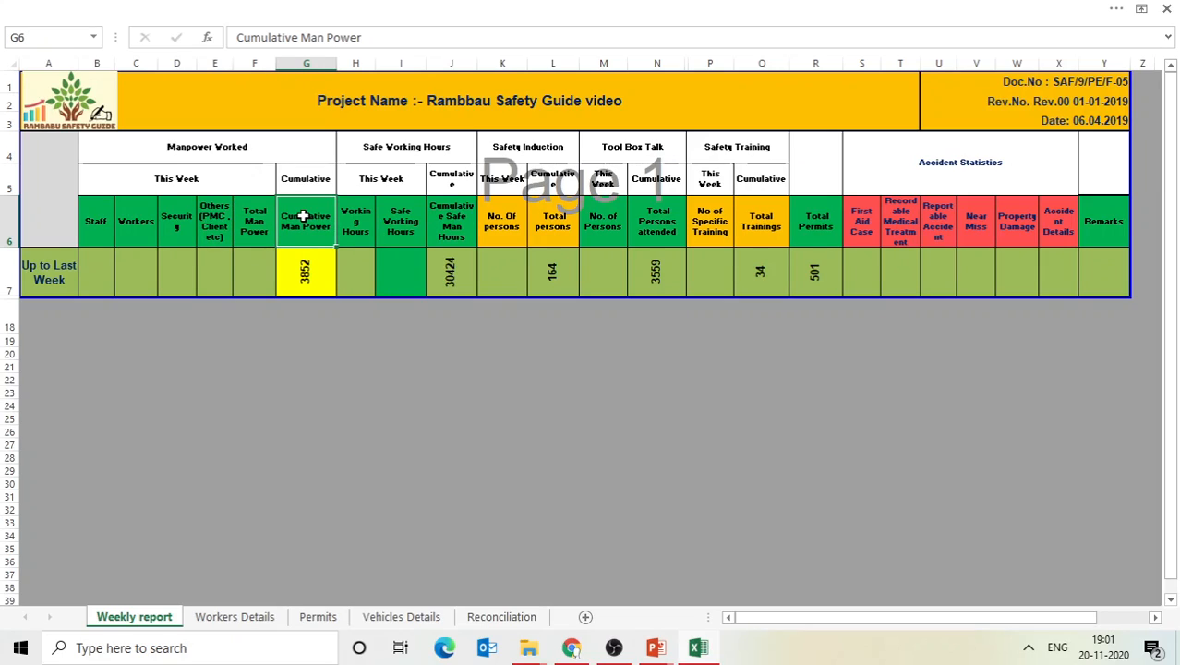
{"action": "left_click", "coordinate": [363, 212]}
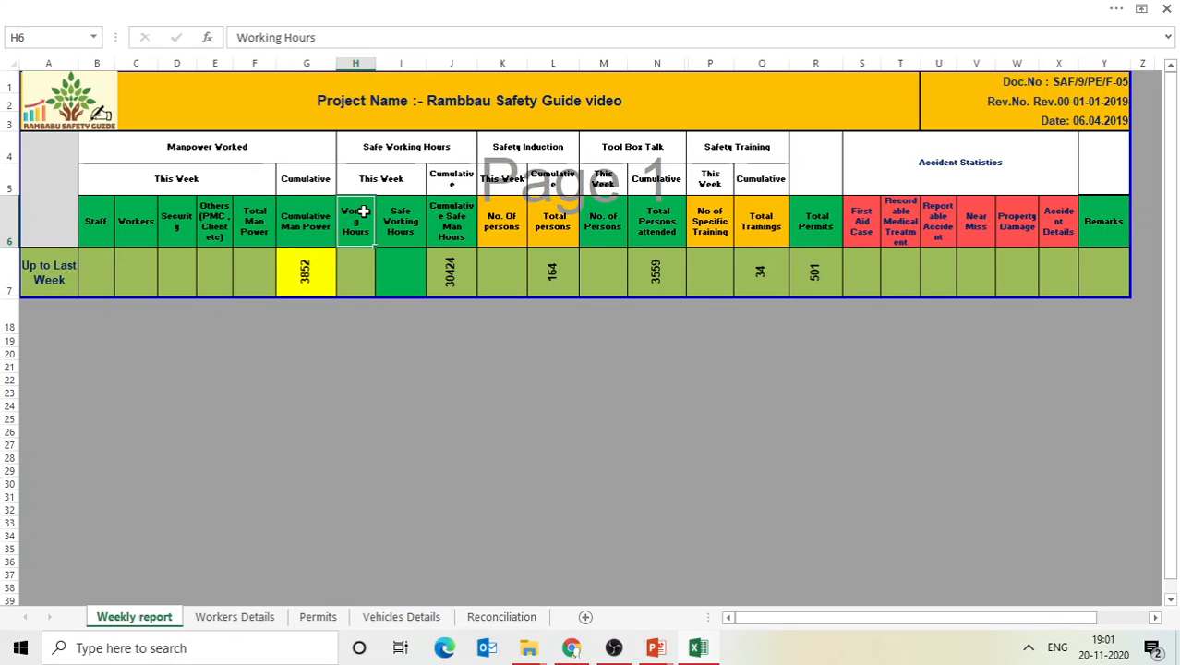
{"action": "left_click", "coordinate": [409, 212]}
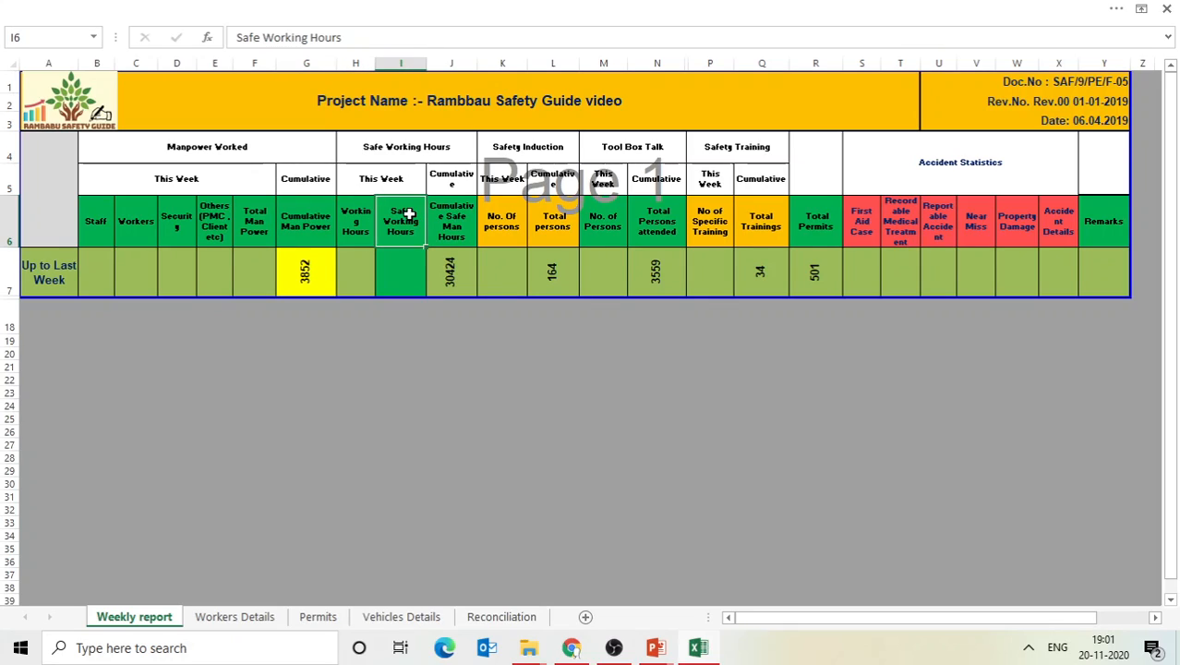
{"action": "left_click", "coordinate": [445, 220]}
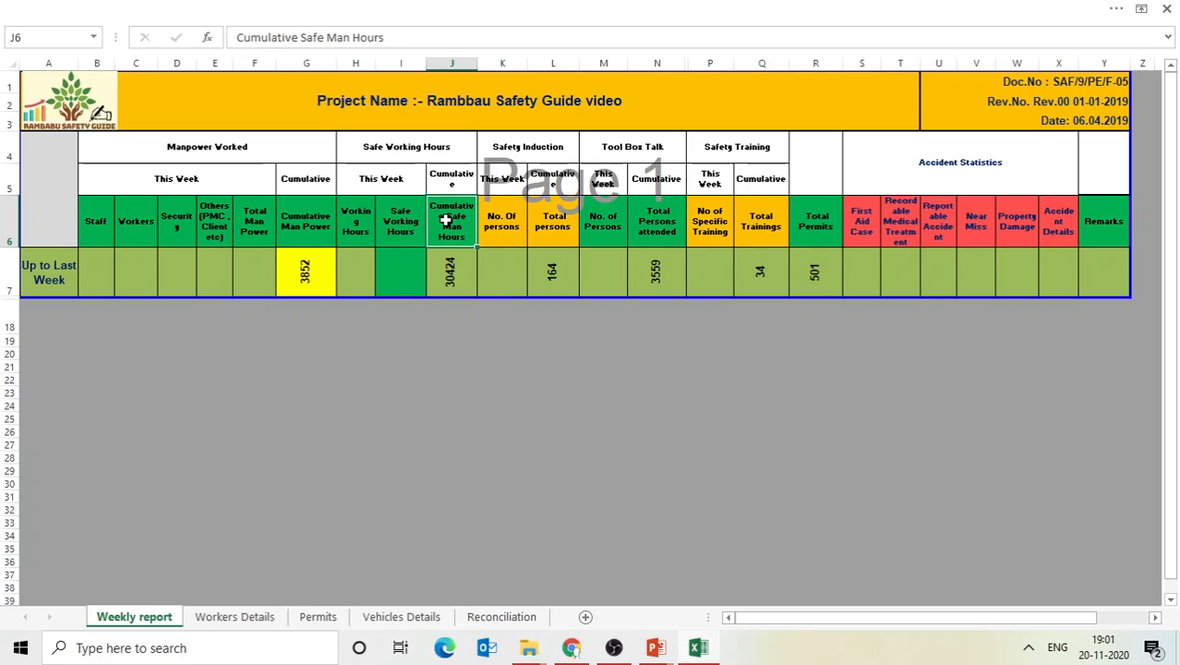
Examine the column headings under Safety Induction, Tool Box Talk and Safety Training in the weekly report.
{"action": "left_click", "coordinate": [509, 222]}
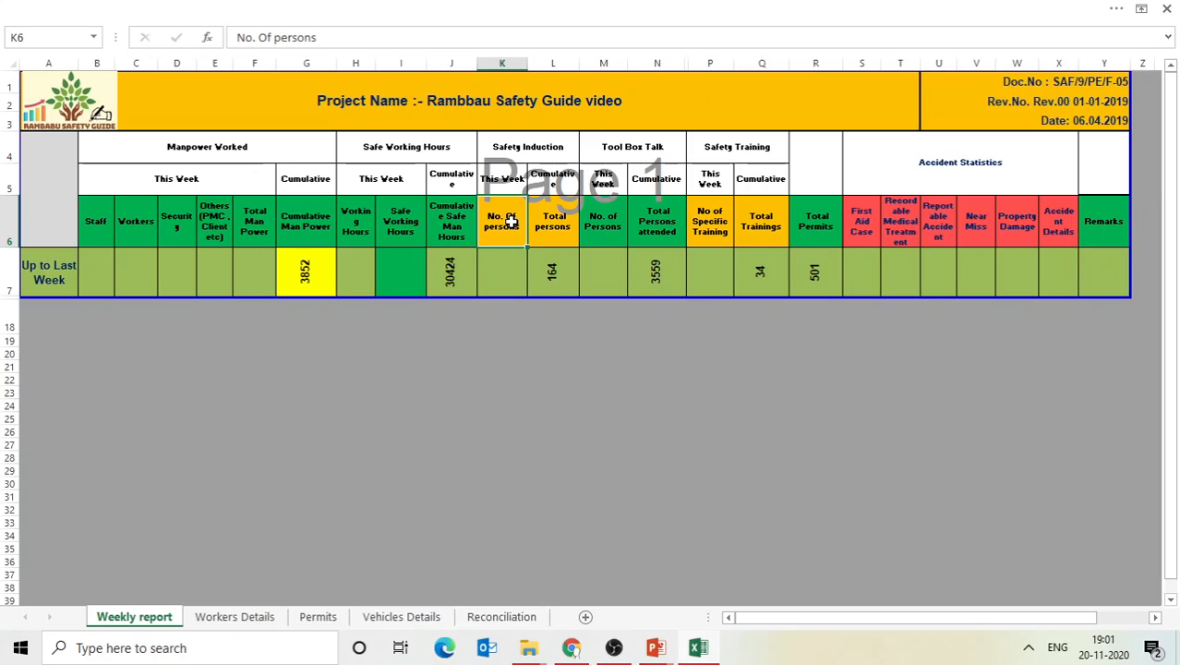
{"action": "left_click", "coordinate": [577, 235]}
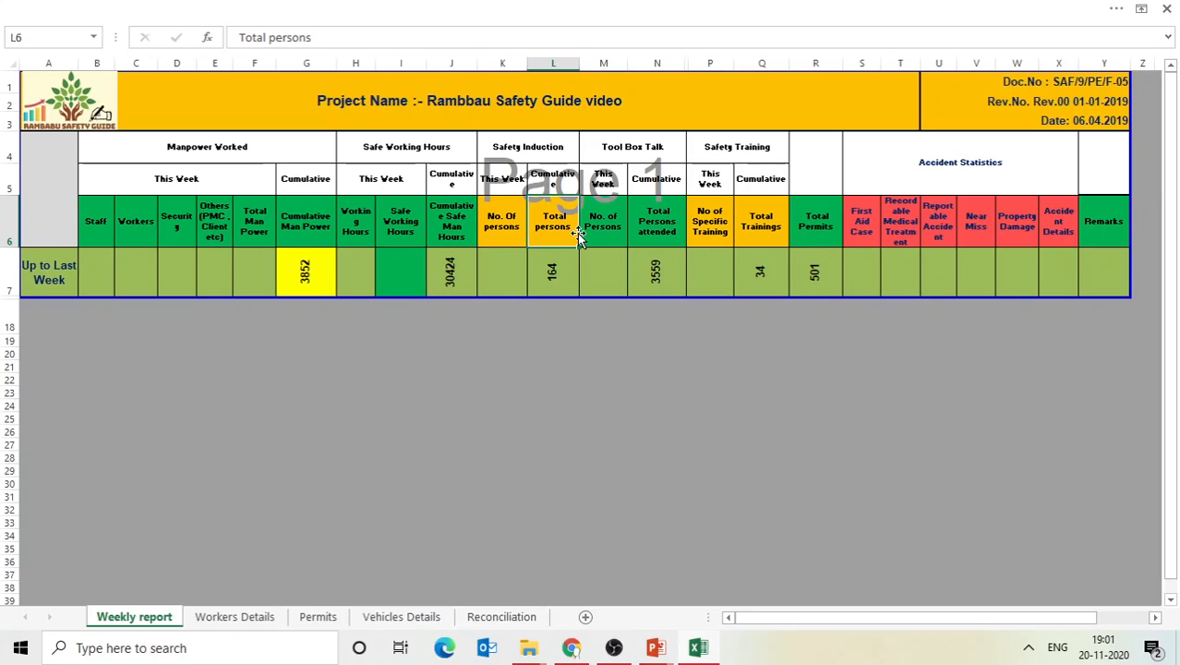
{"action": "left_click", "coordinate": [610, 230]}
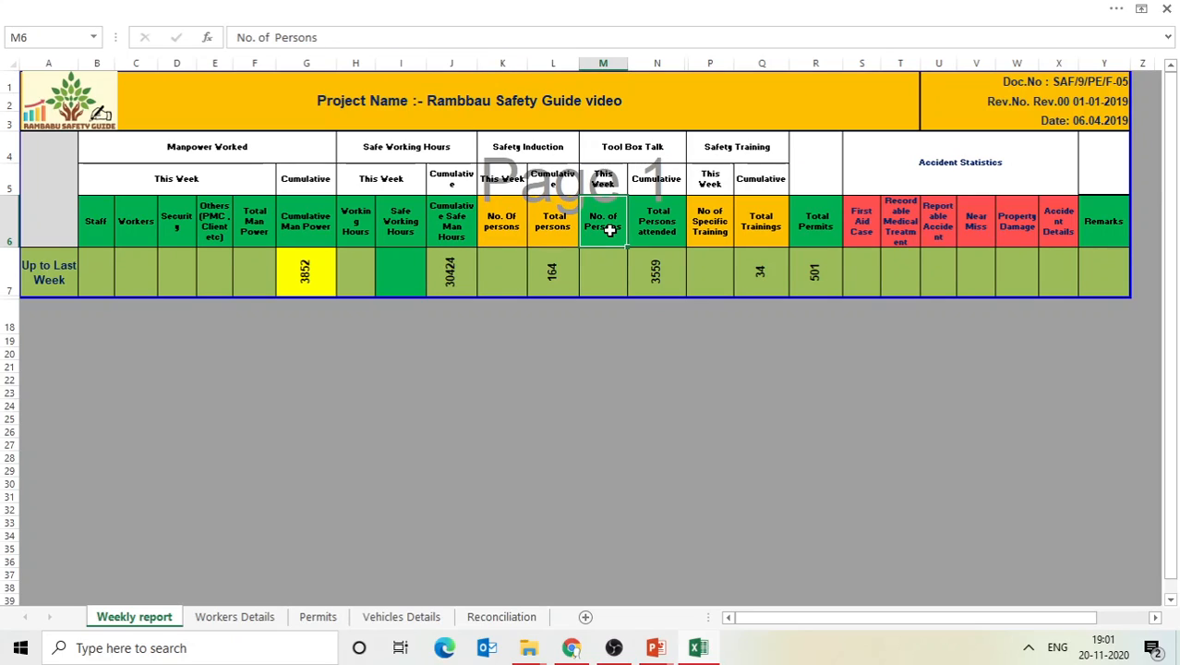
{"action": "left_click", "coordinate": [674, 226]}
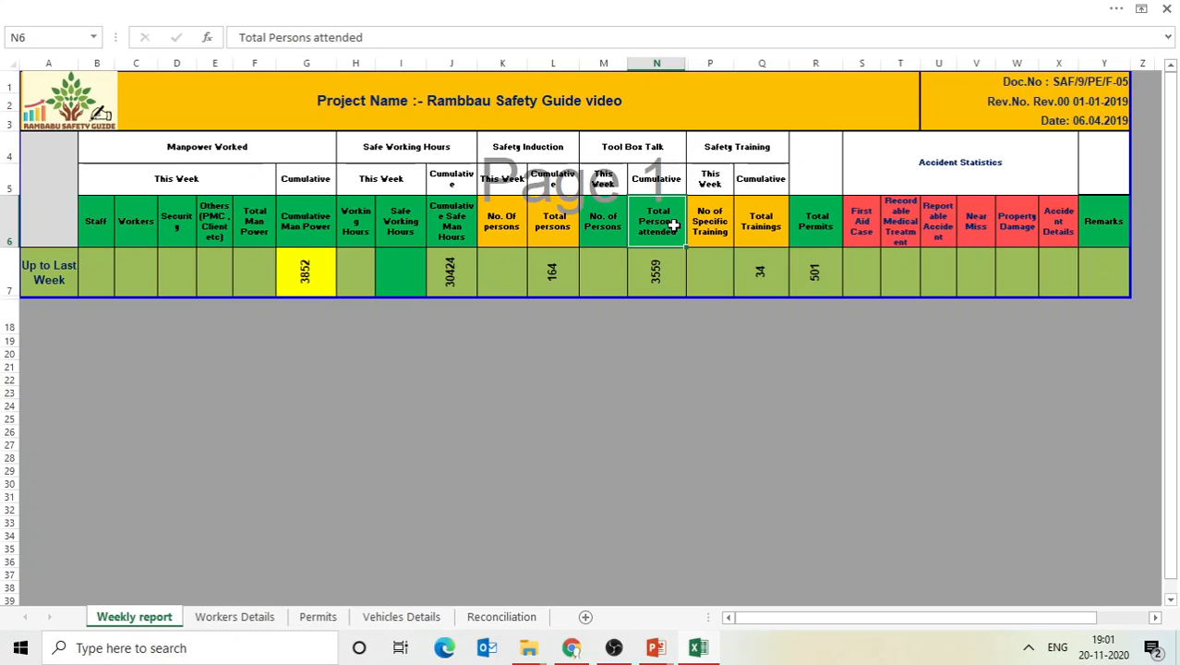
{"action": "left_click", "coordinate": [716, 224]}
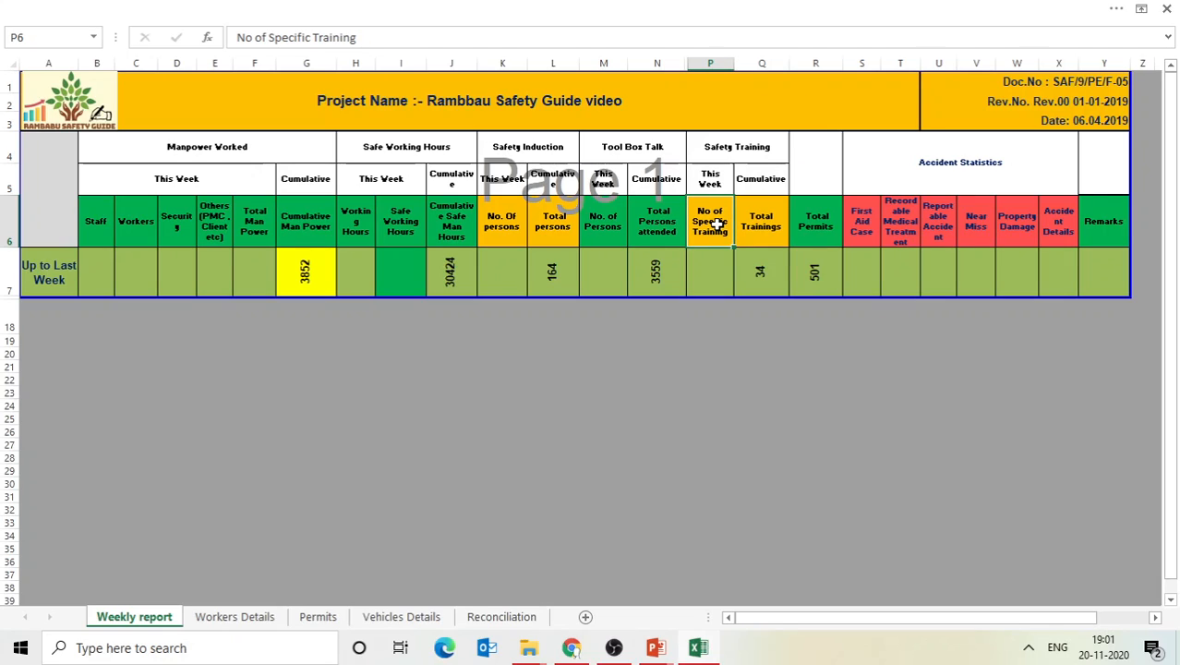
{"action": "left_click", "coordinate": [766, 219]}
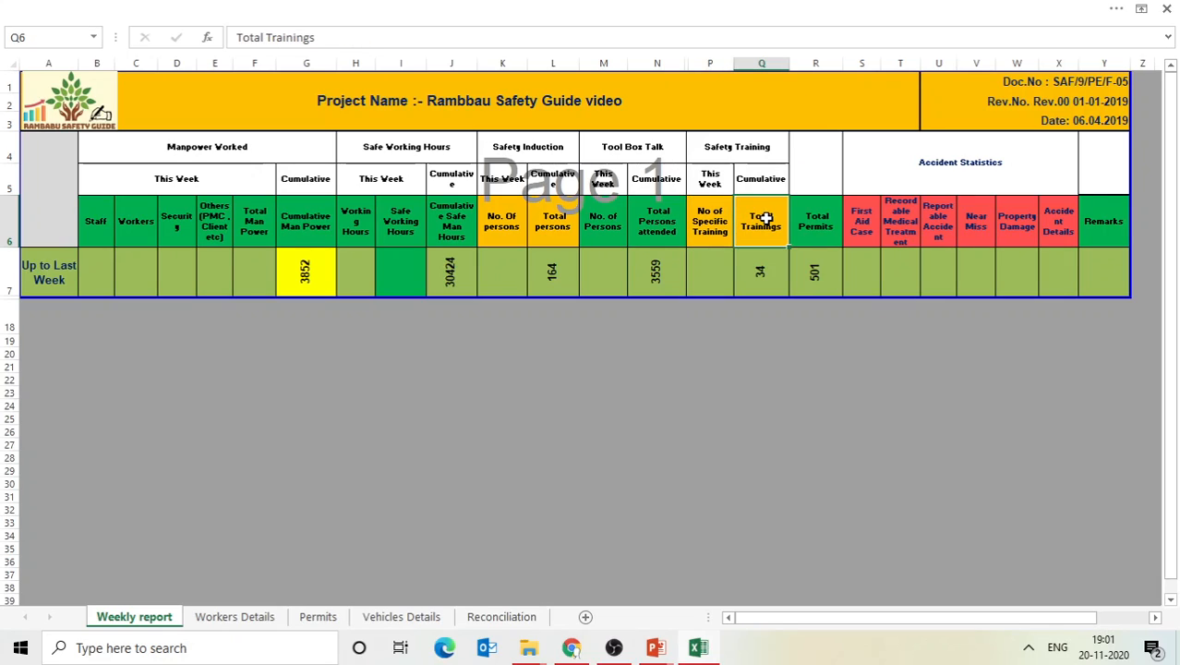
Examine the Total Permits heading and the Accident Statistics column headings in the weekly report.
{"action": "left_click", "coordinate": [814, 220]}
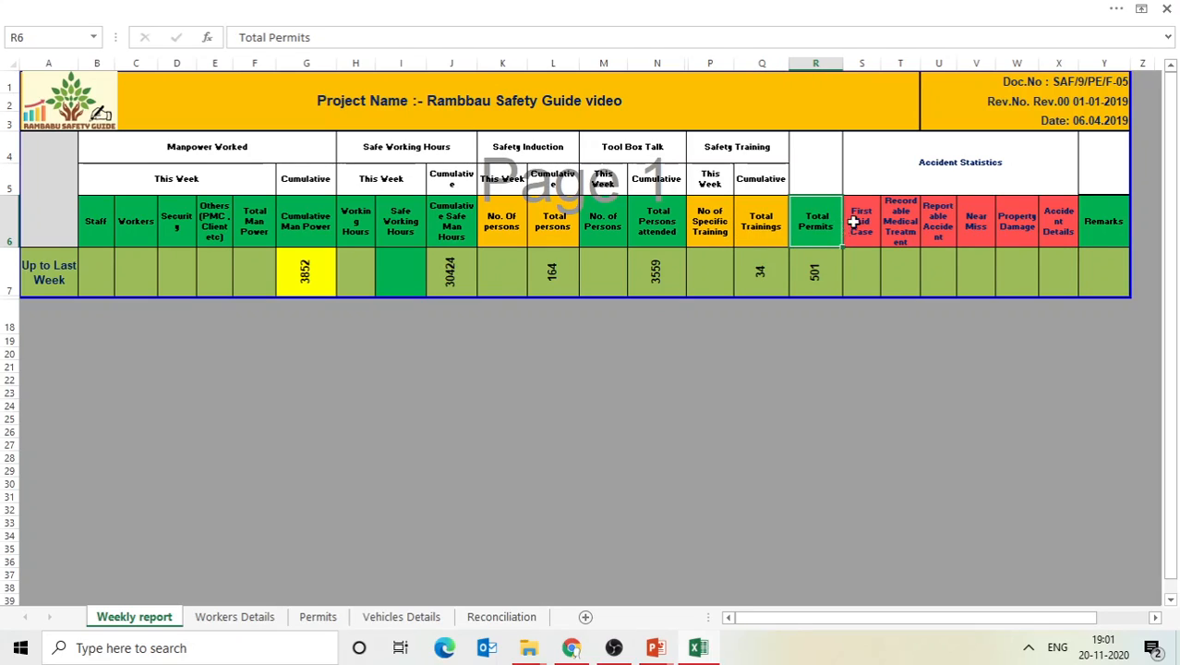
{"action": "left_click", "coordinate": [882, 225]}
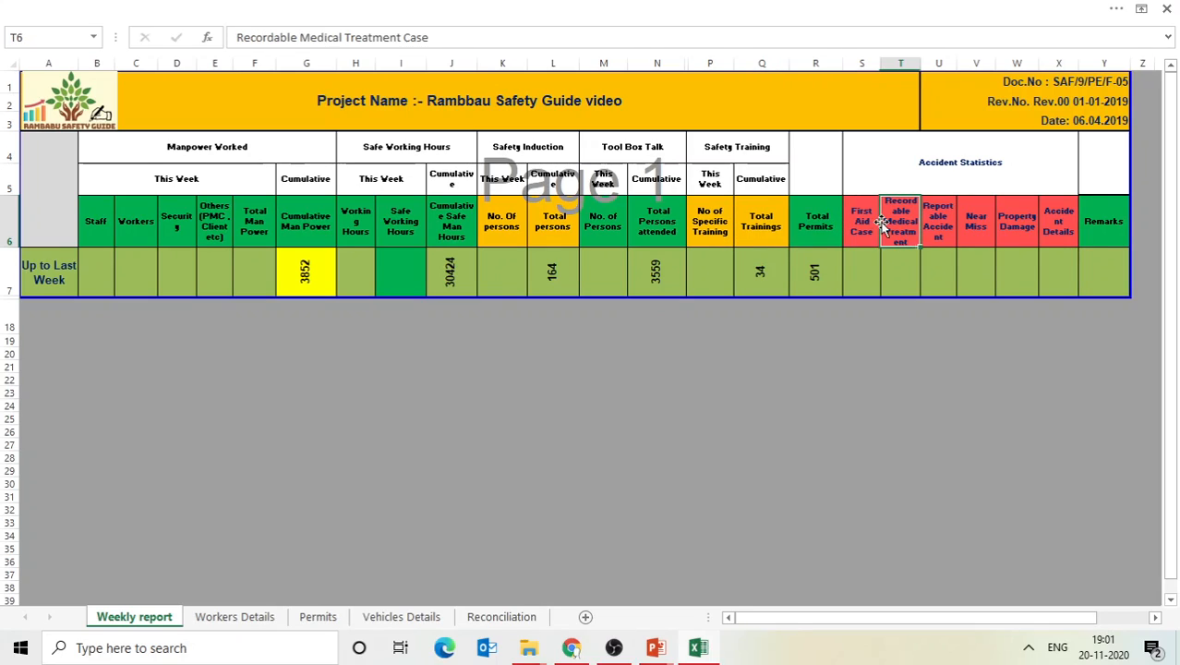
{"action": "left_click", "coordinate": [929, 222]}
{"action": "left_click", "coordinate": [994, 223]}
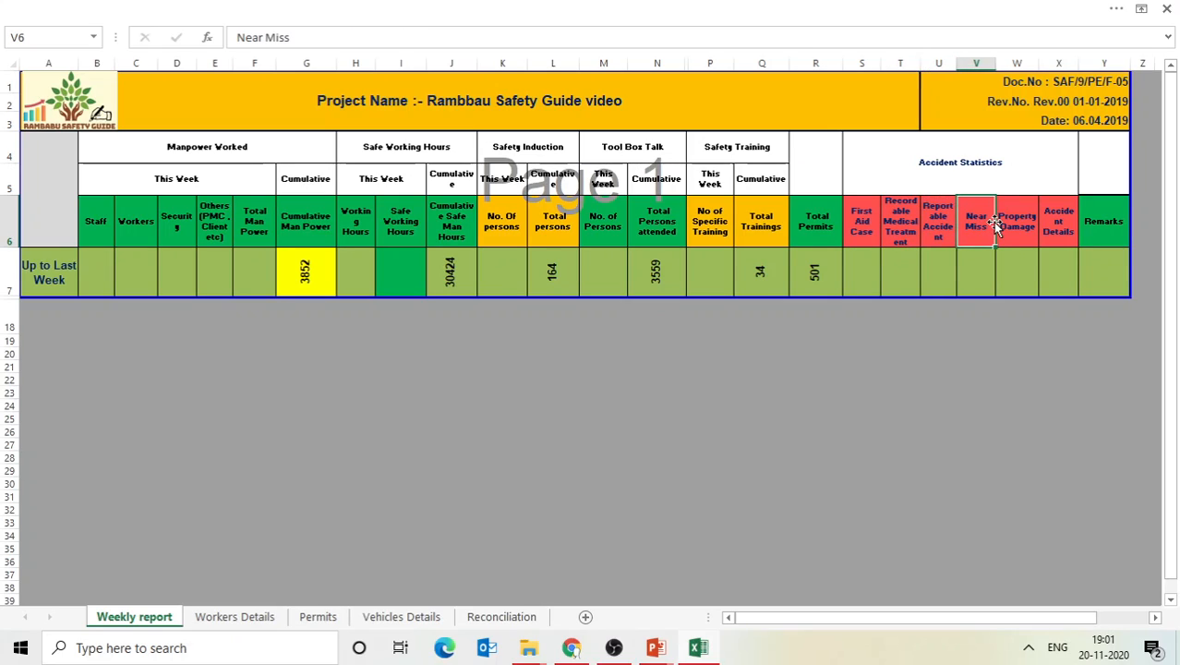
{"action": "left_click", "coordinate": [1049, 223]}
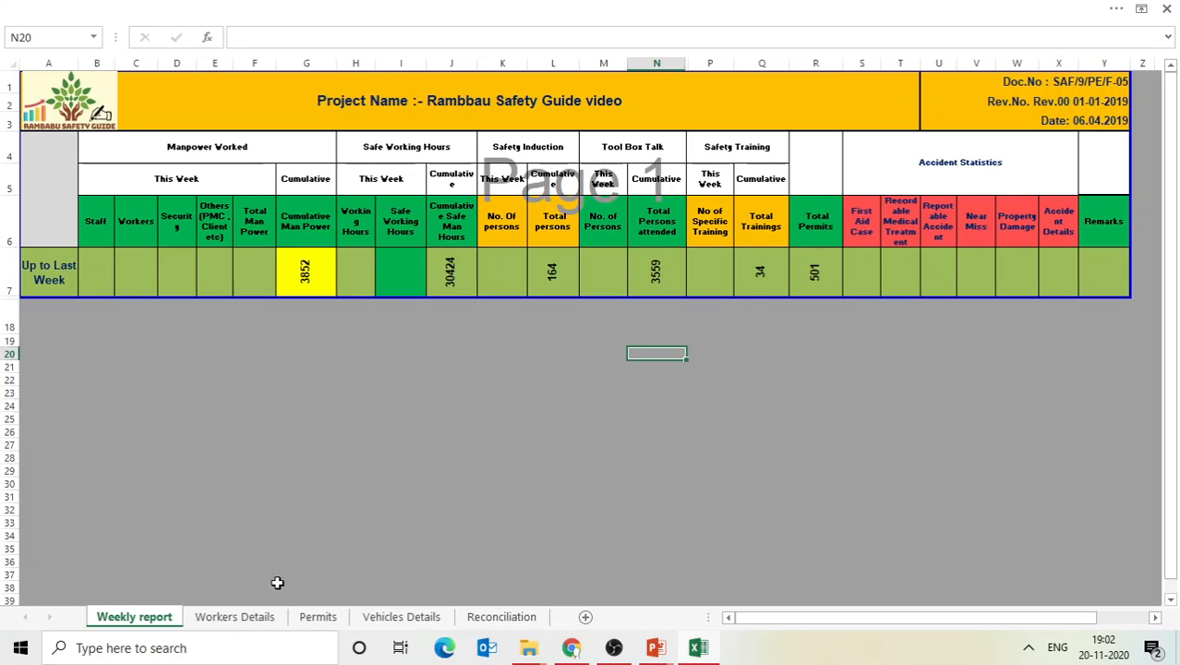
Open the Workers Details sheet and review its Days, Staff, P.M.C and subcontractor column headings.
{"action": "left_click", "coordinate": [242, 624]}
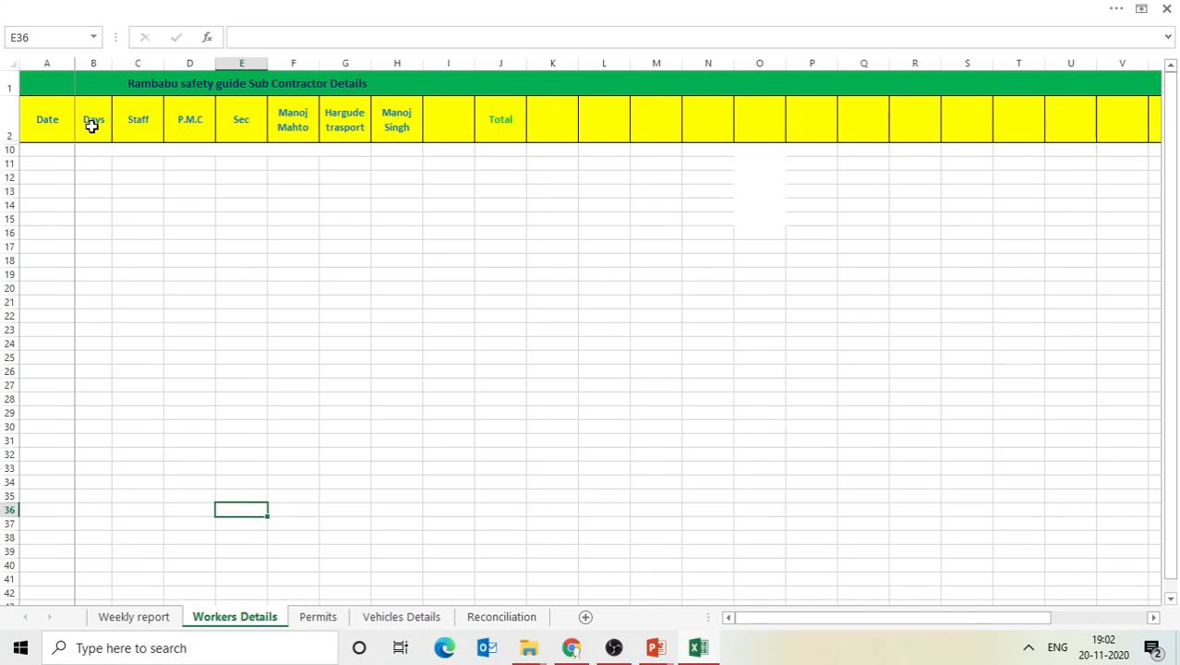
{"action": "left_click", "coordinate": [92, 126]}
{"action": "left_click", "coordinate": [118, 124]}
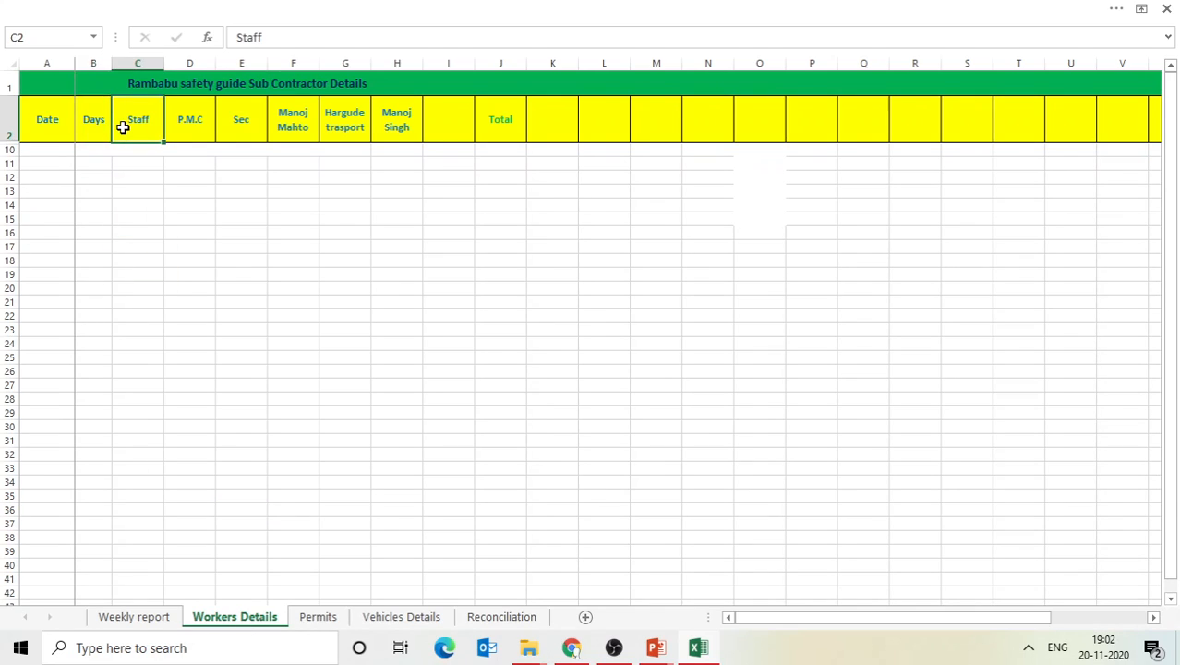
{"action": "left_click", "coordinate": [183, 135]}
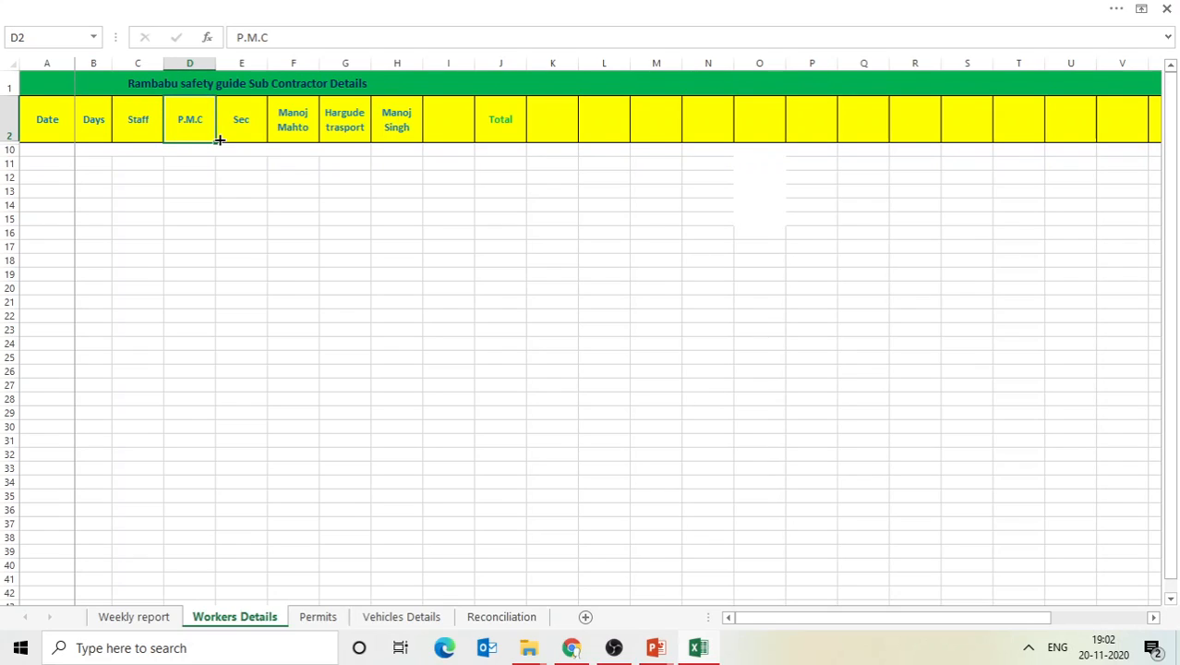
{"action": "left_click", "coordinate": [297, 127]}
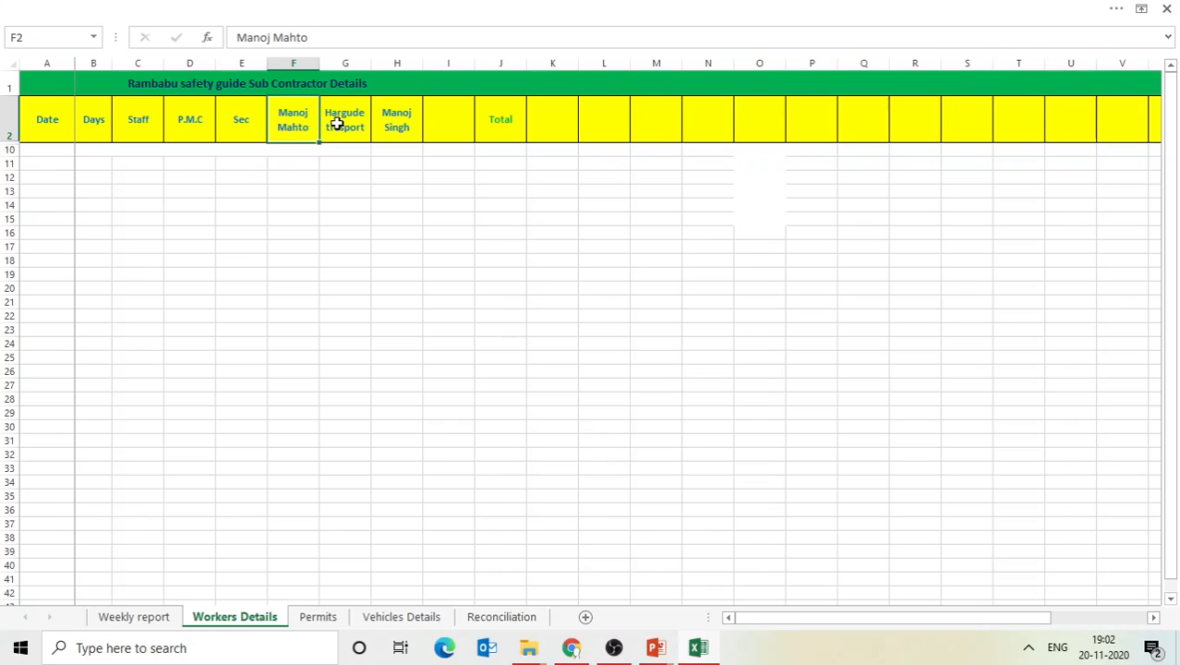
{"action": "left_click", "coordinate": [336, 123]}
{"action": "left_click", "coordinate": [411, 124]}
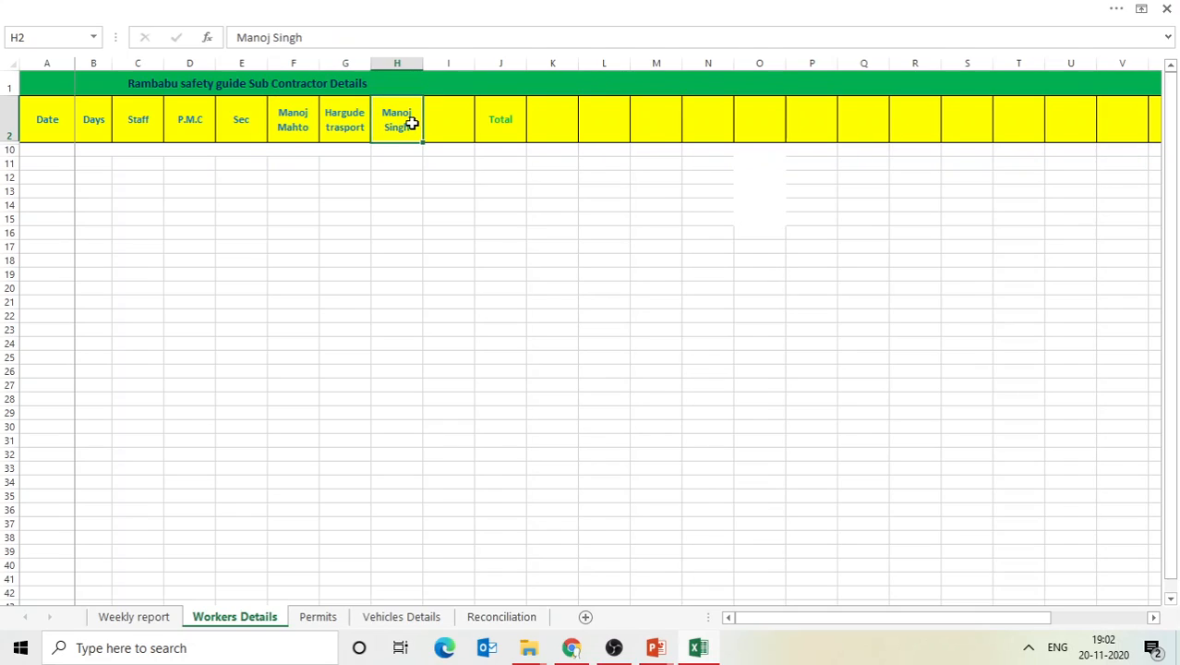
Open the Permits sheet and review its permit-type column headings, including Height Work, Hot Work and Excavation Work.
{"action": "left_click", "coordinate": [319, 617]}
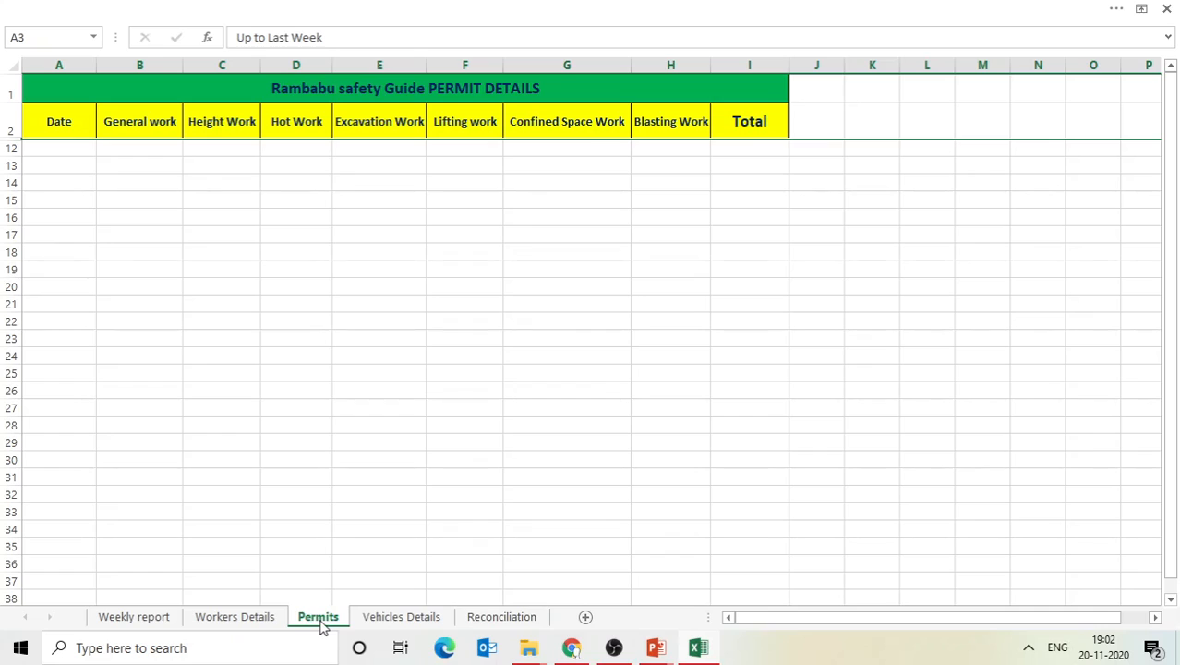
{"action": "left_click", "coordinate": [11, 121]}
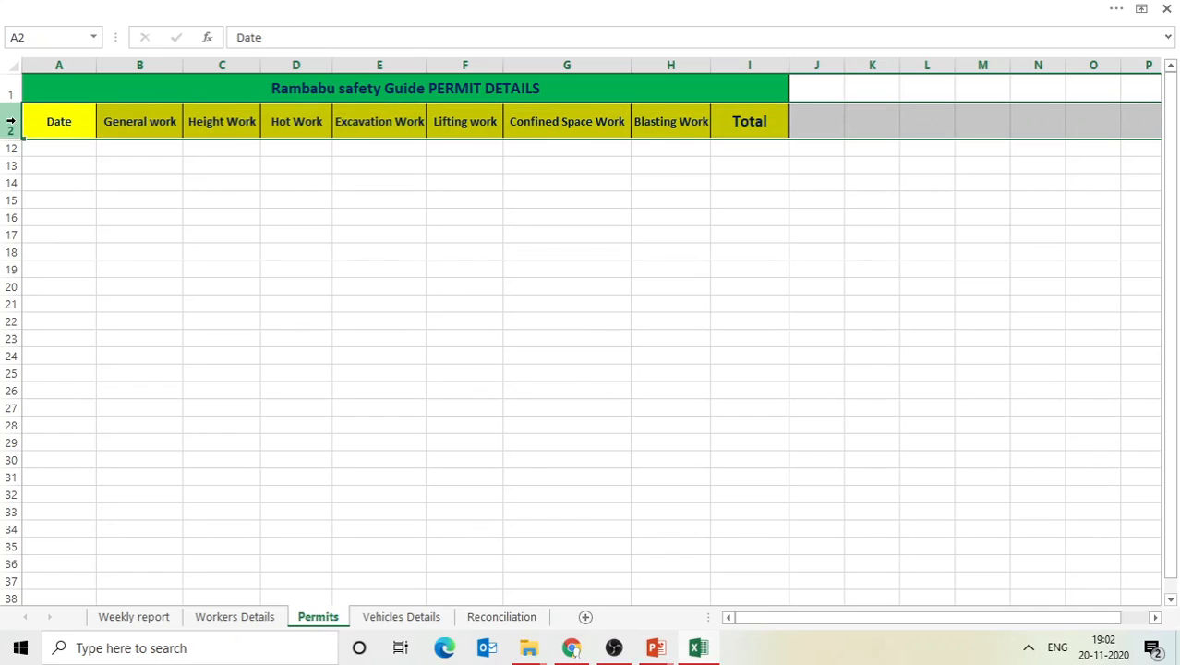
{"action": "left_click", "coordinate": [161, 148]}
{"action": "left_click", "coordinate": [216, 124]}
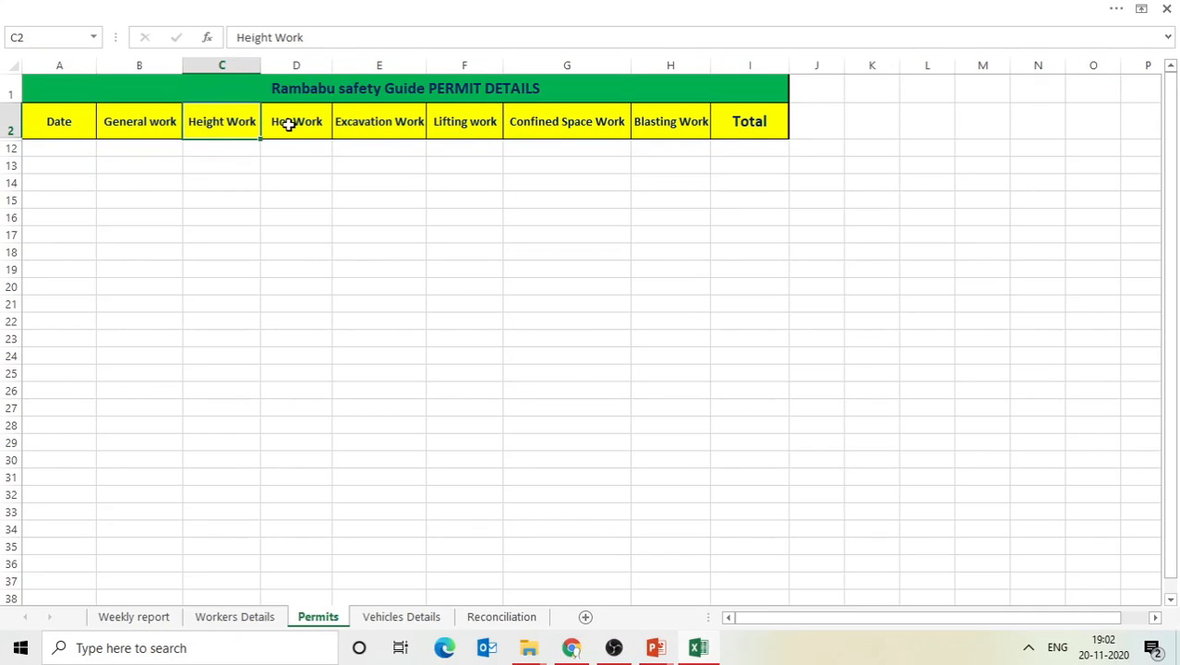
{"action": "left_click", "coordinate": [289, 124]}
{"action": "left_click", "coordinate": [390, 120]}
{"action": "left_click", "coordinate": [464, 220]}
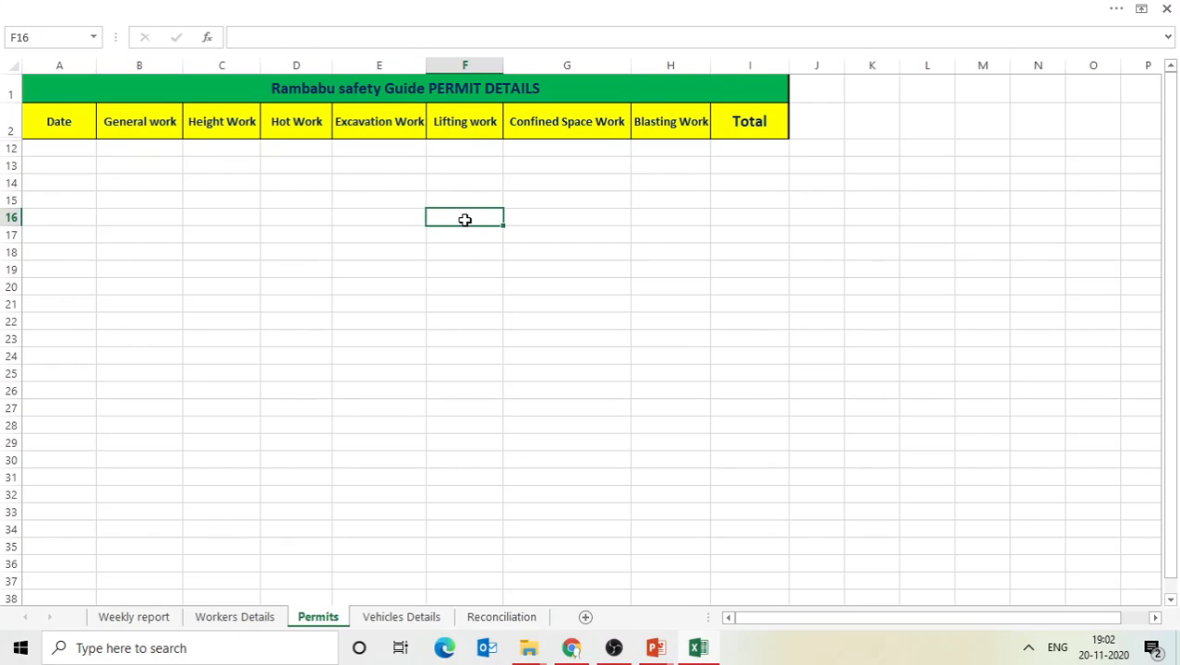
{"action": "left_click", "coordinate": [35, 166]}
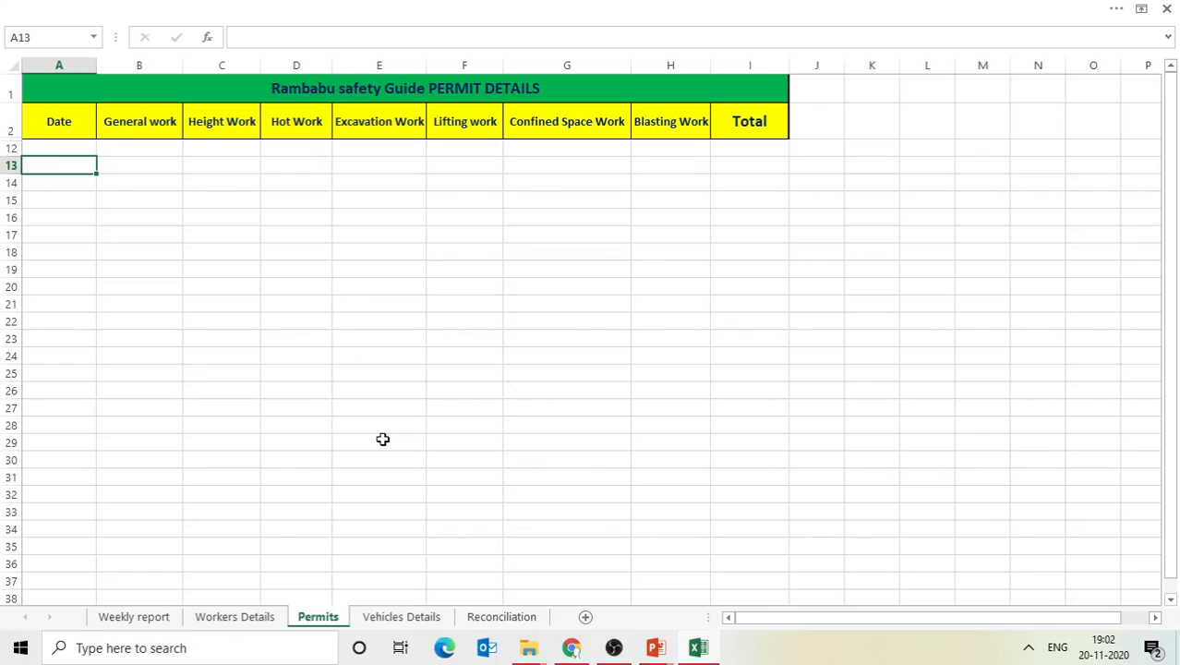
Open the Vehicles Details sheet and review its vehicle column headings, including JCB, POKLAN, Dumpers, Rollers and Boom Lift.
{"action": "left_click", "coordinate": [397, 619]}
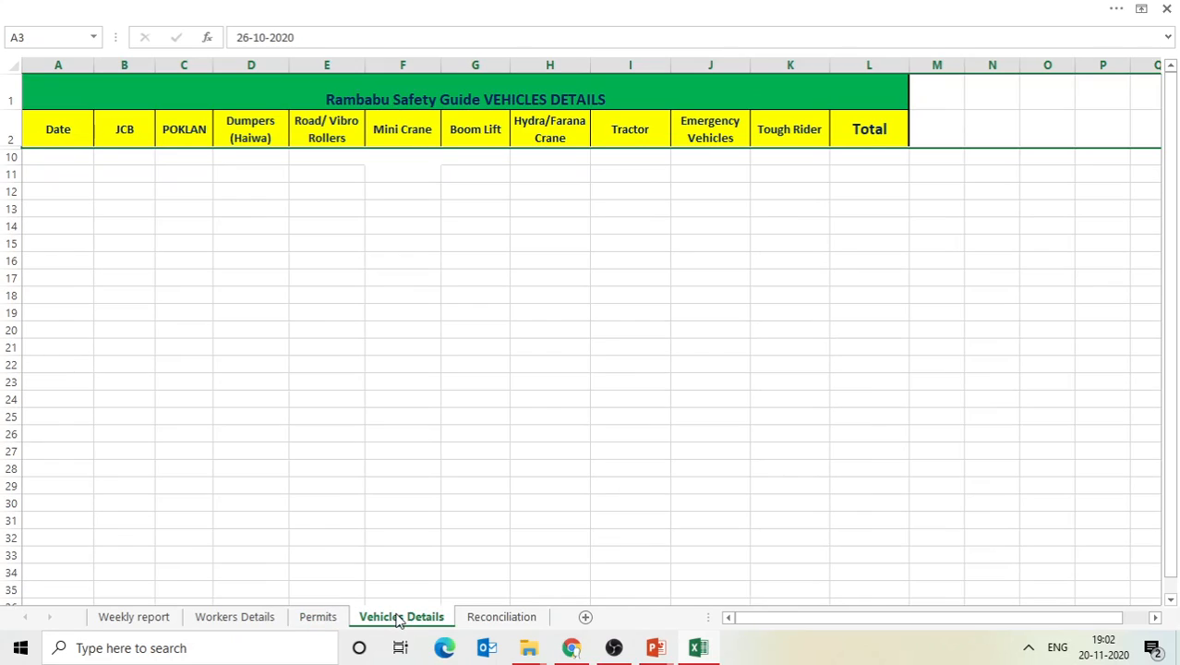
{"action": "left_click", "coordinate": [544, 421]}
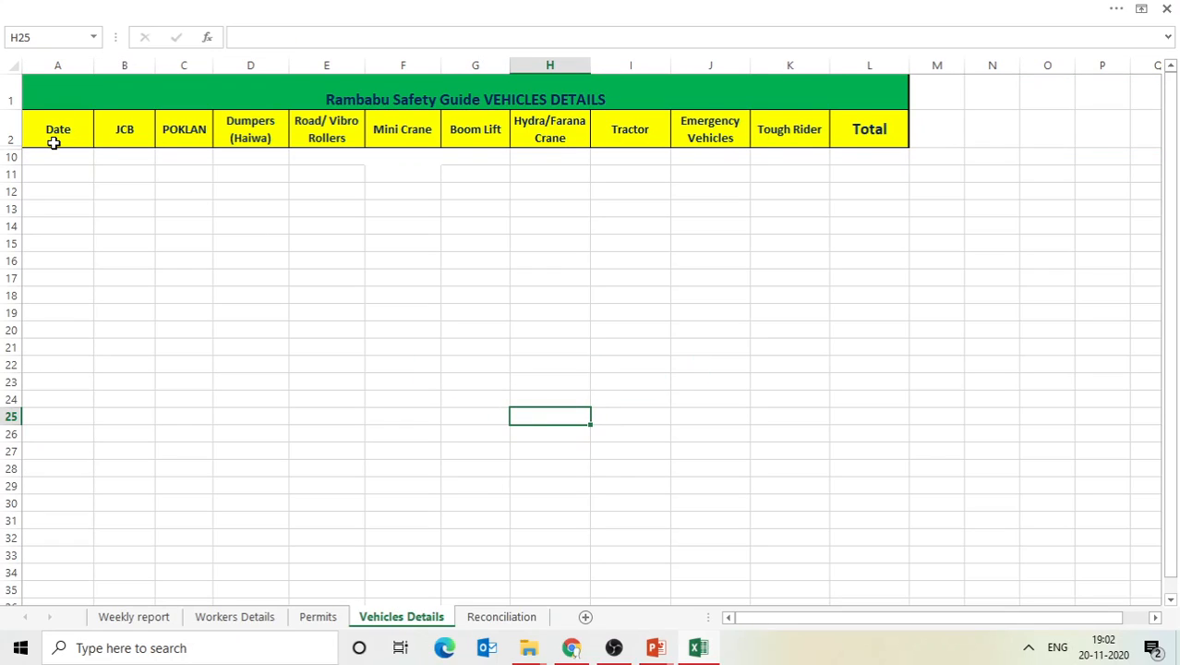
{"action": "left_click", "coordinate": [254, 233]}
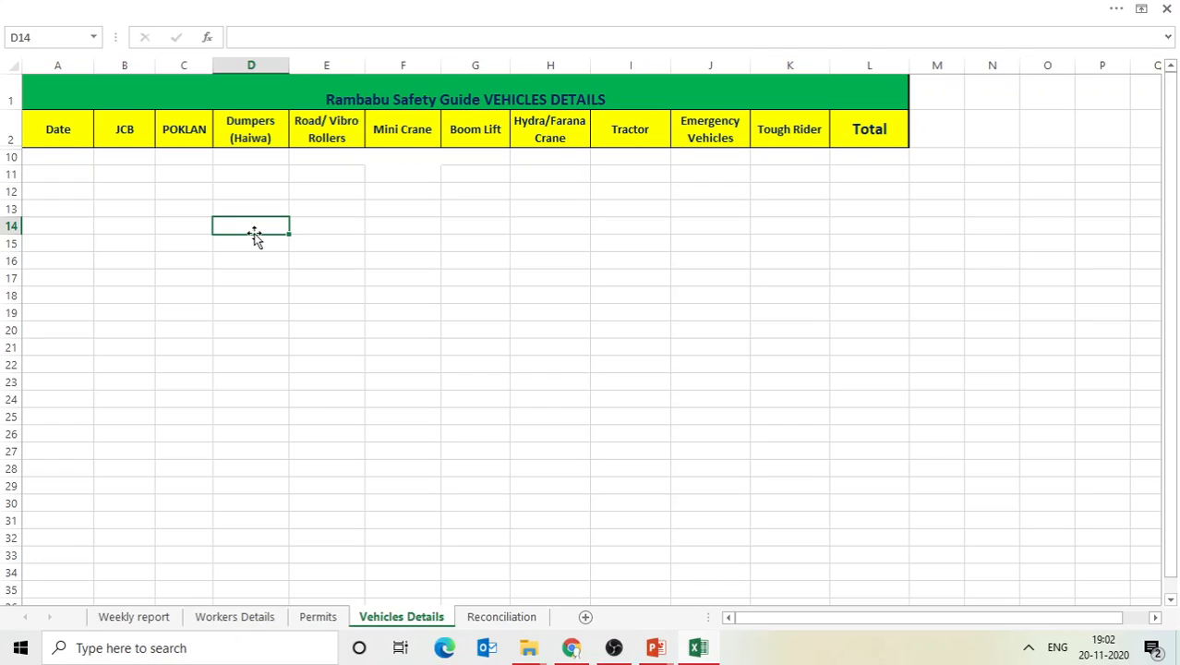
{"action": "left_click", "coordinate": [107, 155]}
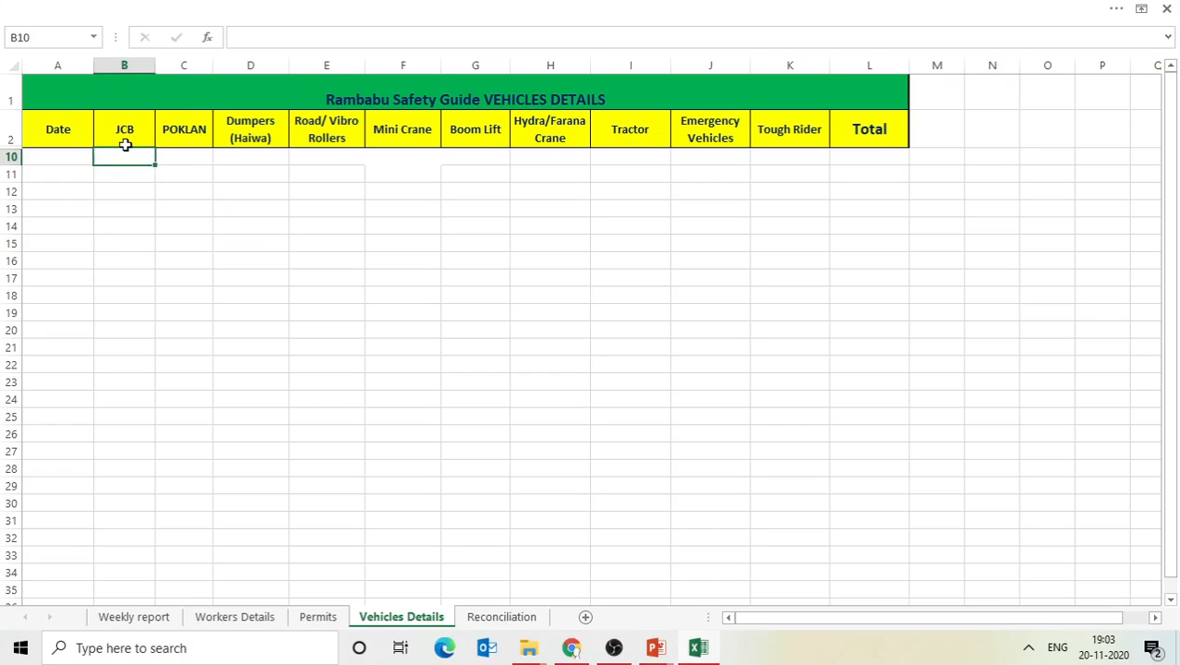
{"action": "left_click", "coordinate": [176, 131]}
{"action": "left_click", "coordinate": [221, 130]}
{"action": "left_click", "coordinate": [356, 153]}
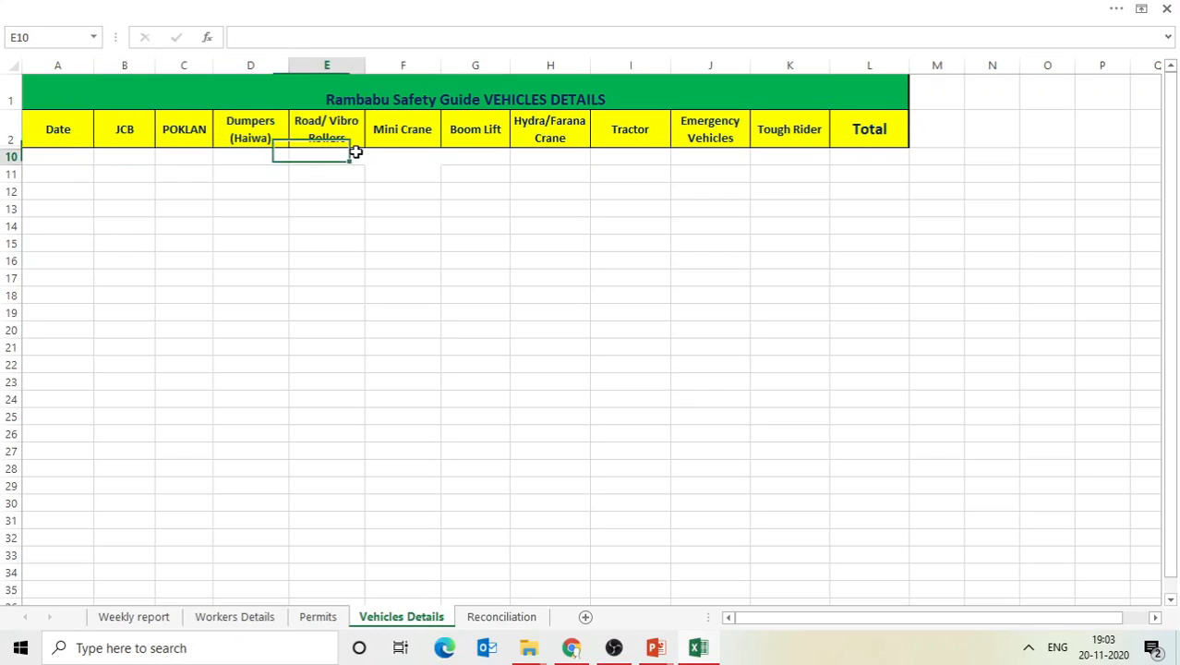
{"action": "left_click", "coordinate": [488, 139]}
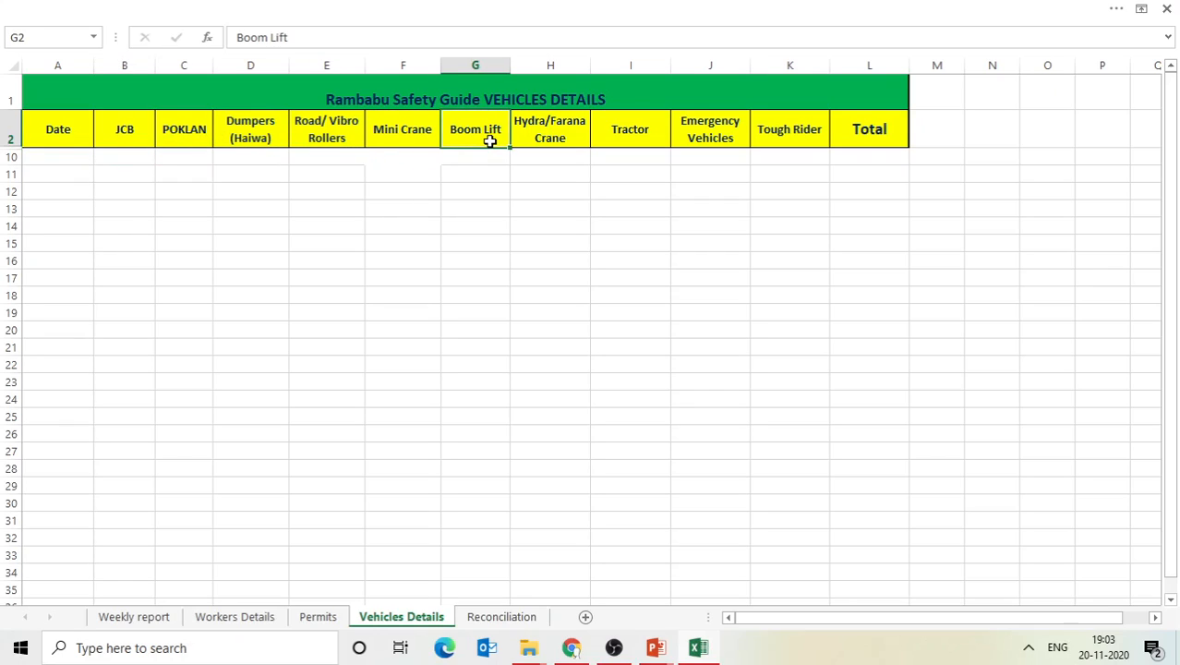
Open the Reconciliation sheet and review its safety equipment column headings from Sr No and Details through Issued Qty., Scrap and BALANCE.
{"action": "left_click", "coordinate": [502, 617]}
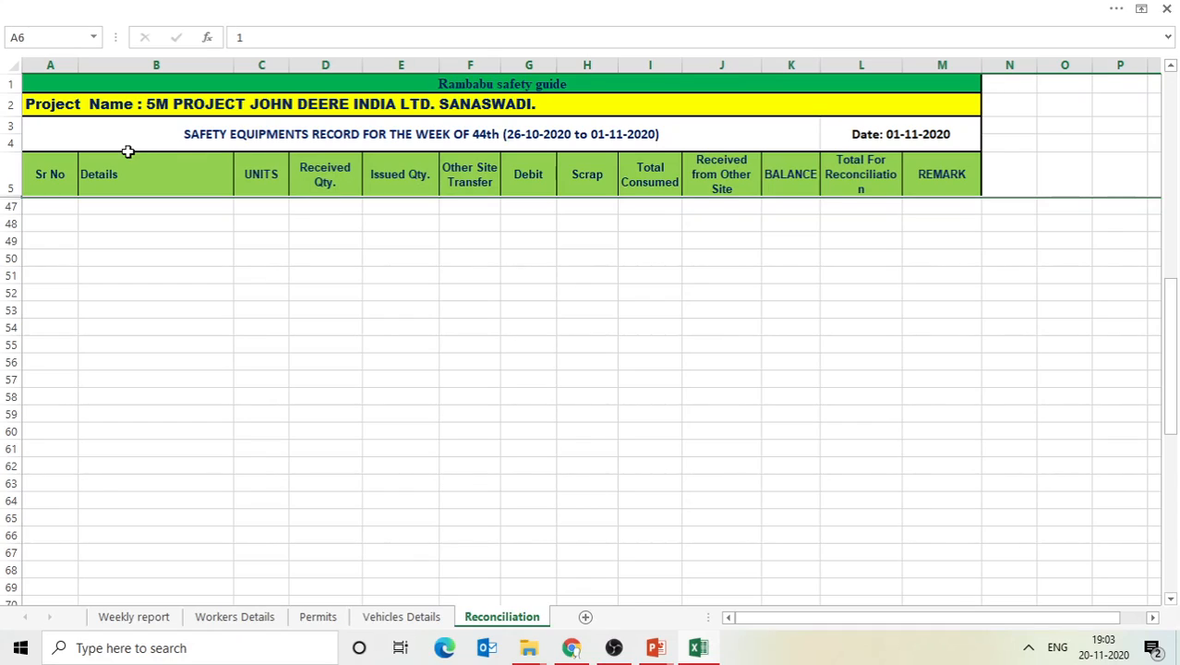
{"action": "left_click", "coordinate": [37, 174]}
{"action": "left_click", "coordinate": [113, 174]}
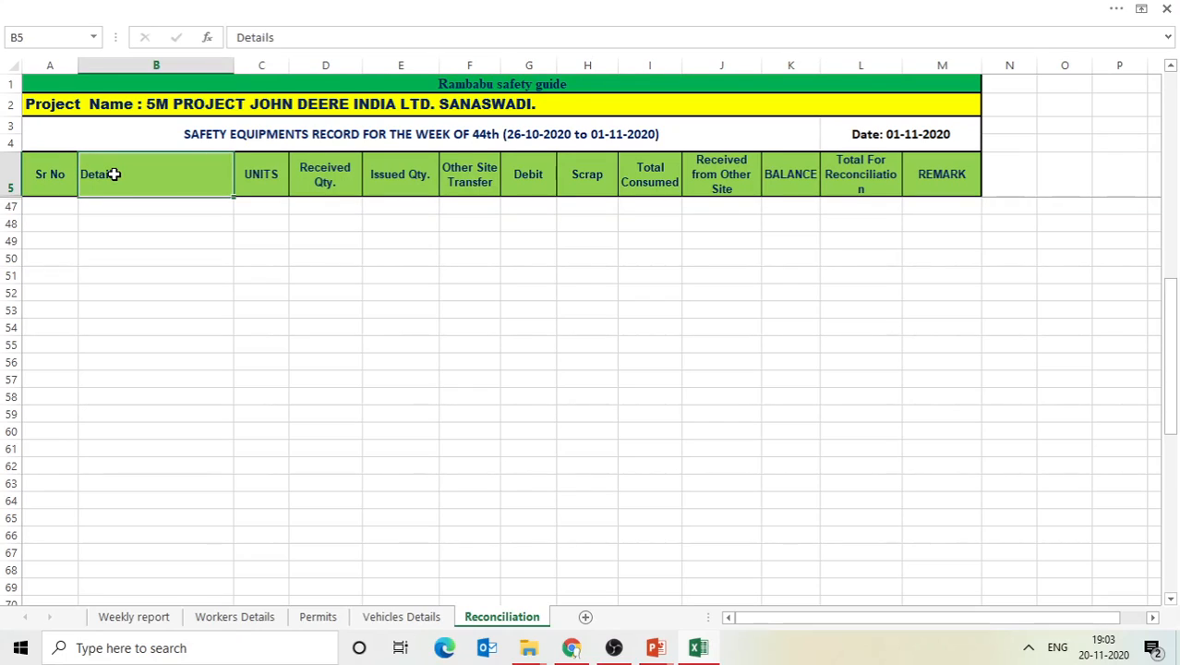
{"action": "left_click", "coordinate": [290, 181]}
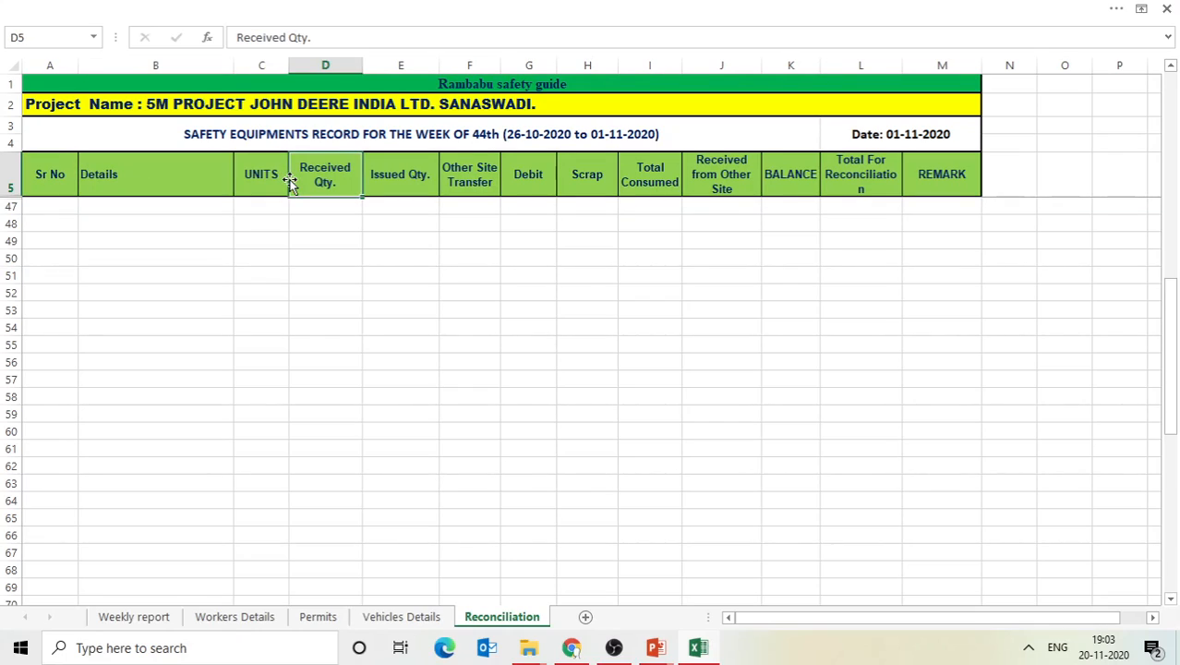
{"action": "left_click", "coordinate": [398, 189]}
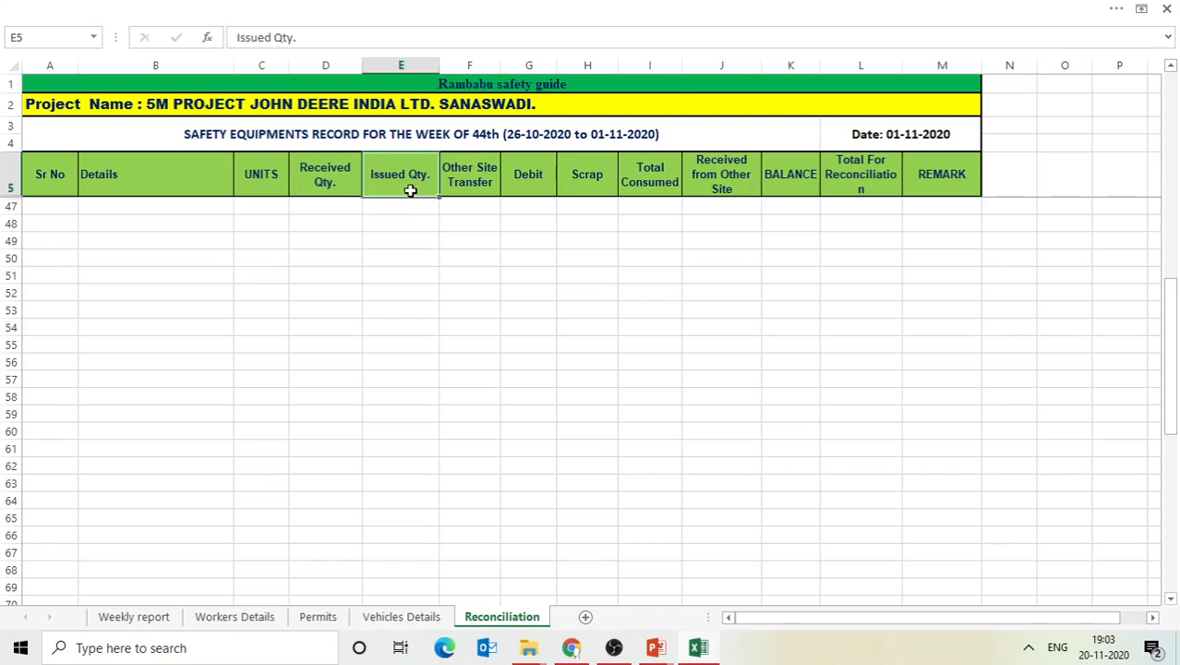
{"action": "left_click", "coordinate": [444, 193]}
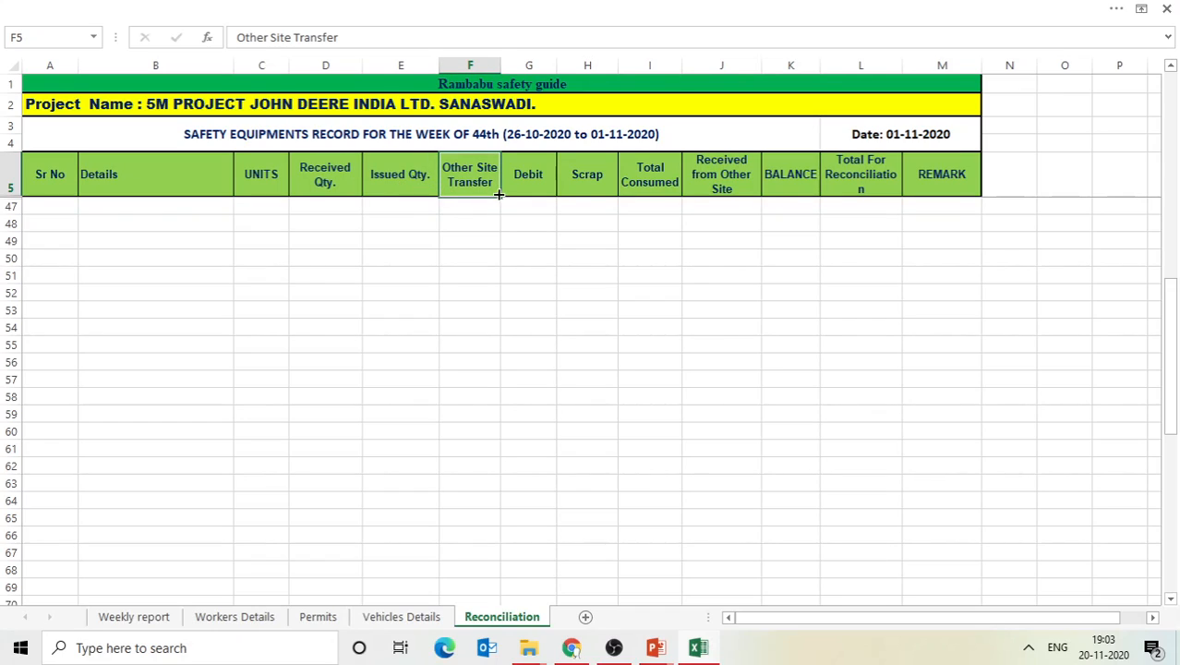
{"action": "left_click", "coordinate": [565, 189]}
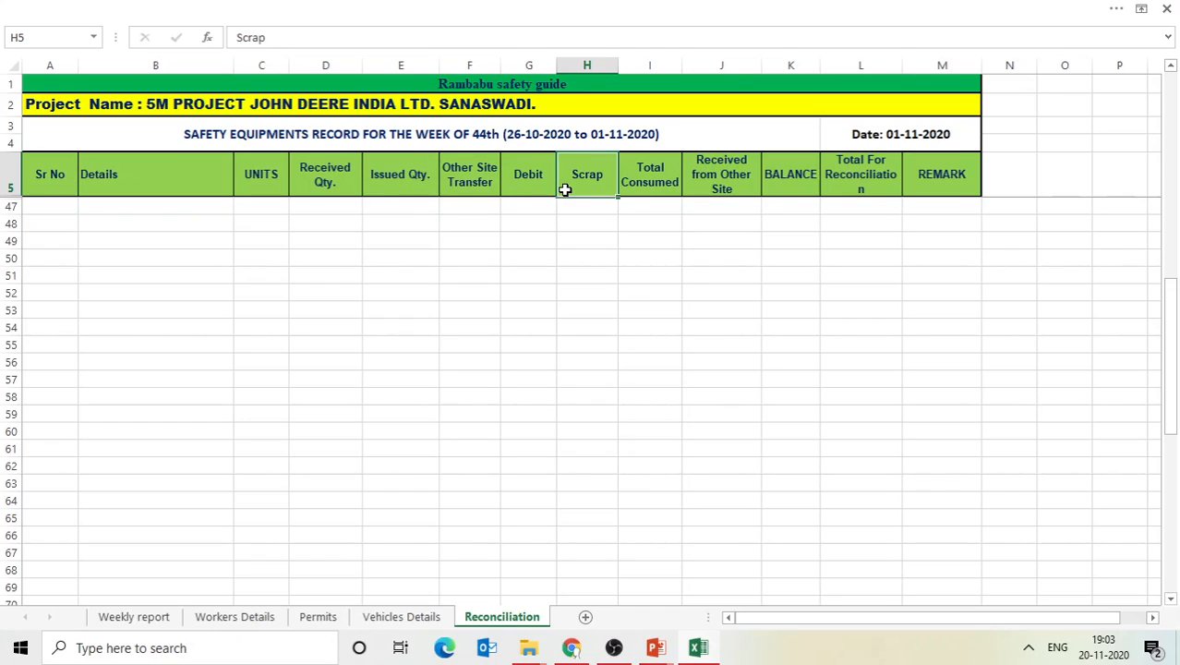
{"action": "left_click", "coordinate": [688, 176]}
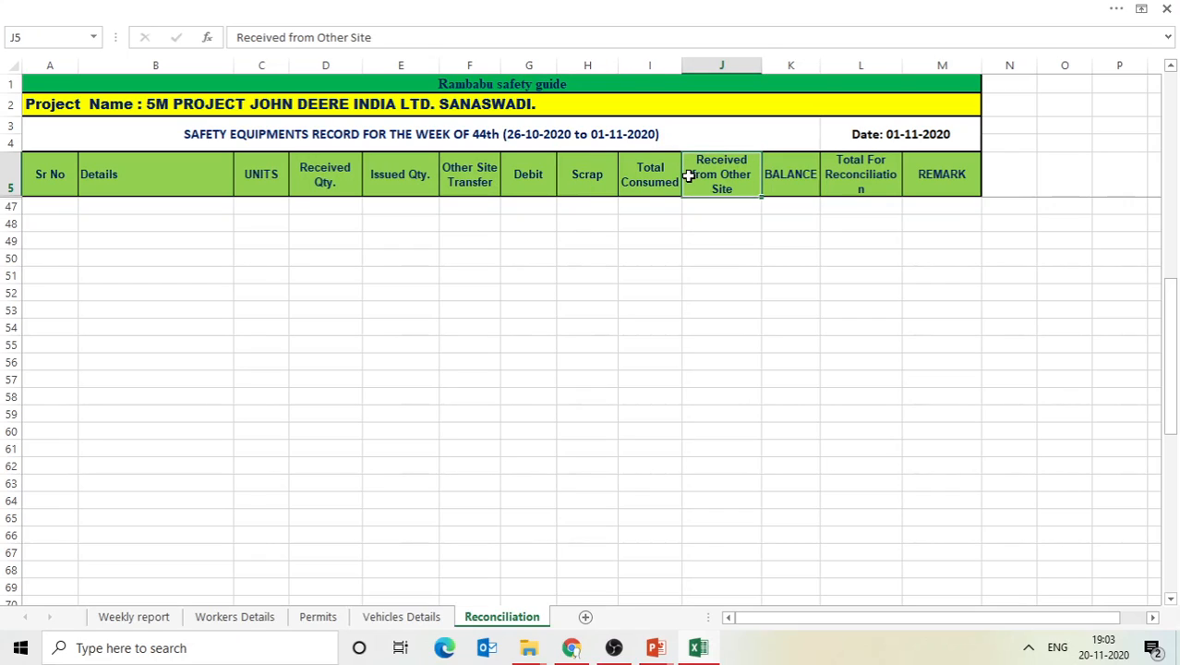
{"action": "left_click", "coordinate": [804, 170]}
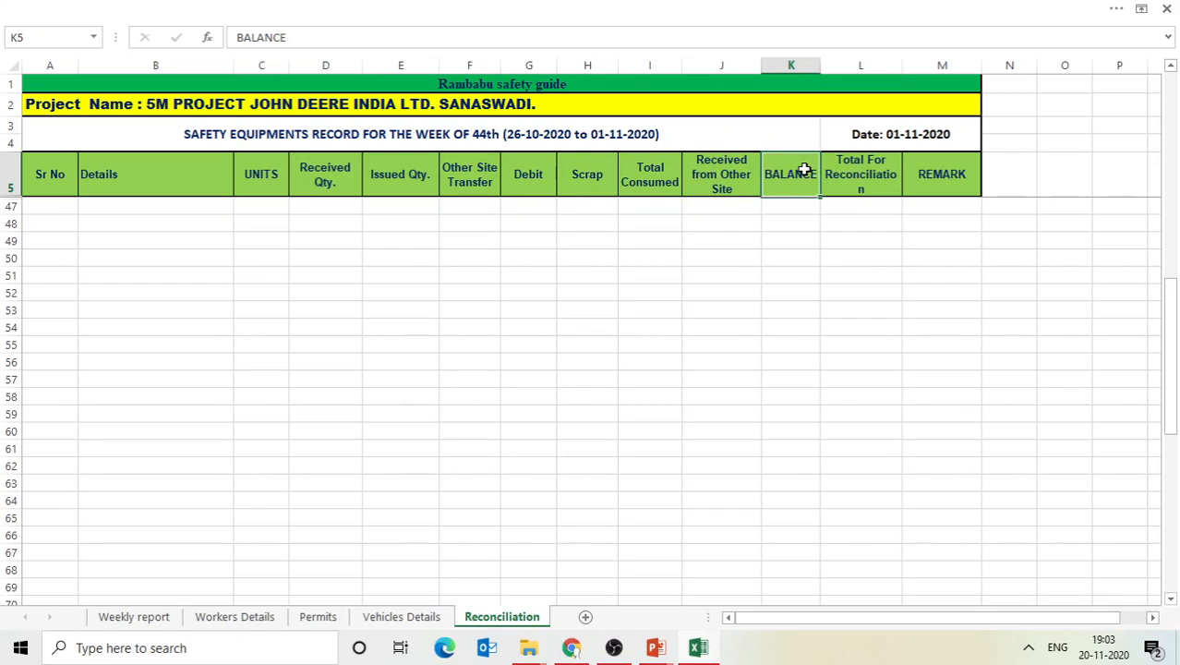
Go back through the Weekly report sheet to the Workers Details sheet.
{"action": "left_click", "coordinate": [135, 619]}
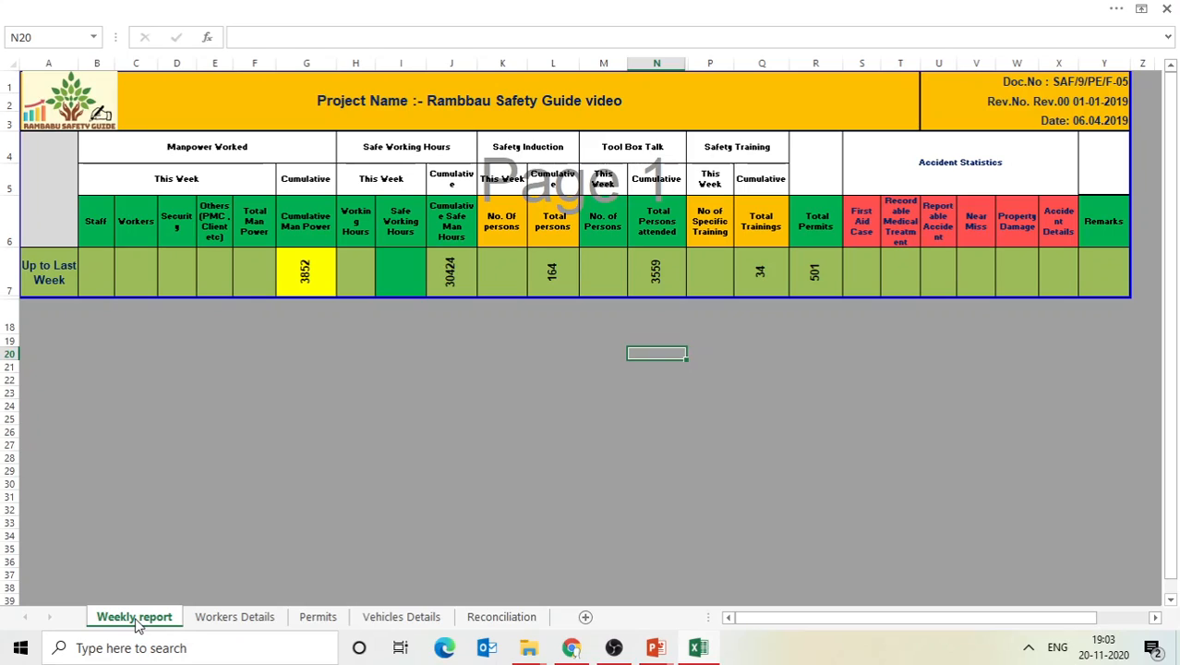
{"action": "left_click", "coordinate": [264, 622]}
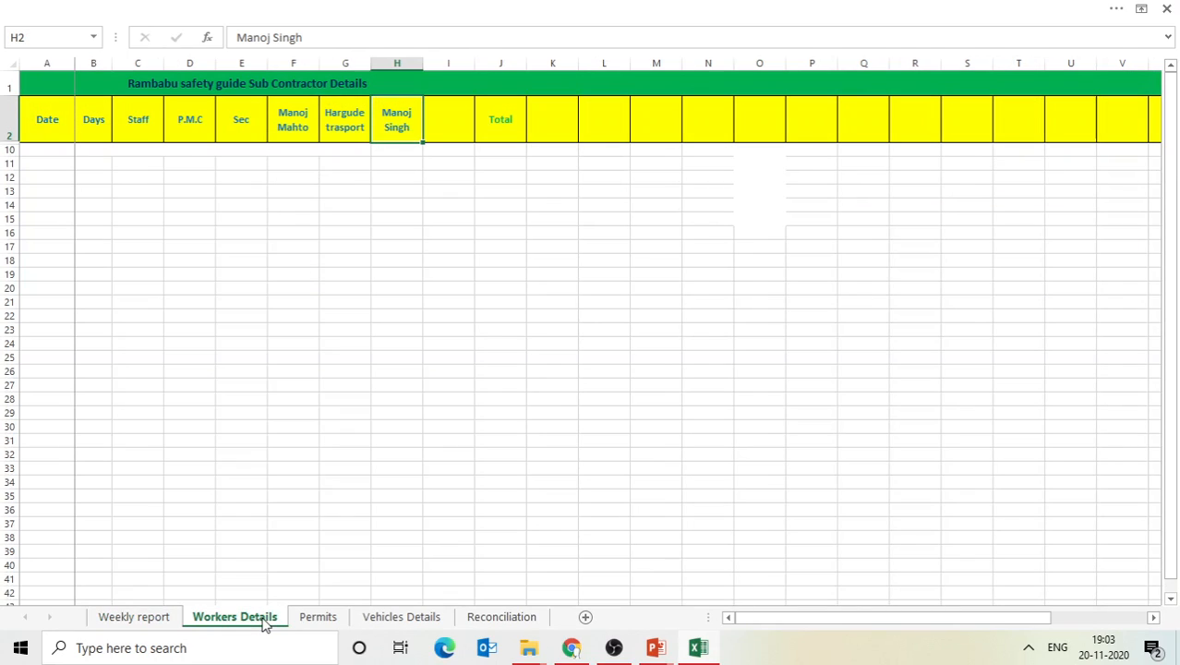
{"action": "left_click_drag", "start_coordinate": [9, 120], "coordinate": [9, 164]}
{"action": "right_click", "coordinate": [9, 163]}
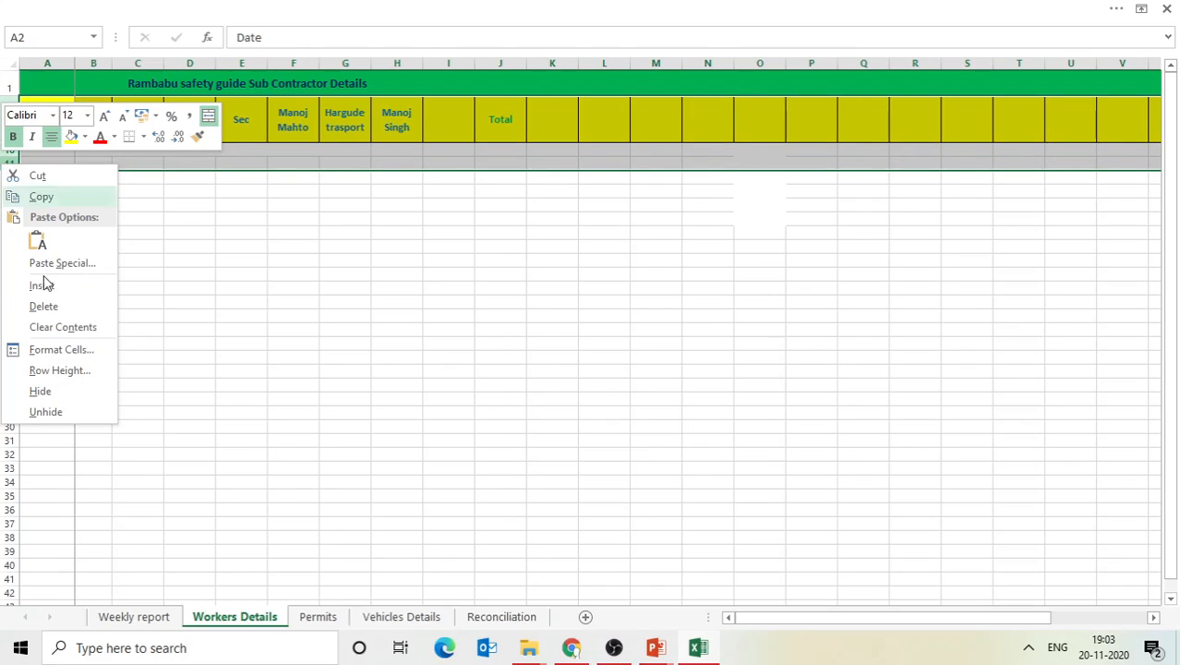
{"action": "left_click", "coordinate": [72, 397]}
Unhide rows 2 to 11 between the title row and row 12 on the Workers Details sheet.
{"action": "left_click_drag", "start_coordinate": [9, 88], "coordinate": [7, 104]}
{"action": "right_click", "coordinate": [7, 104]}
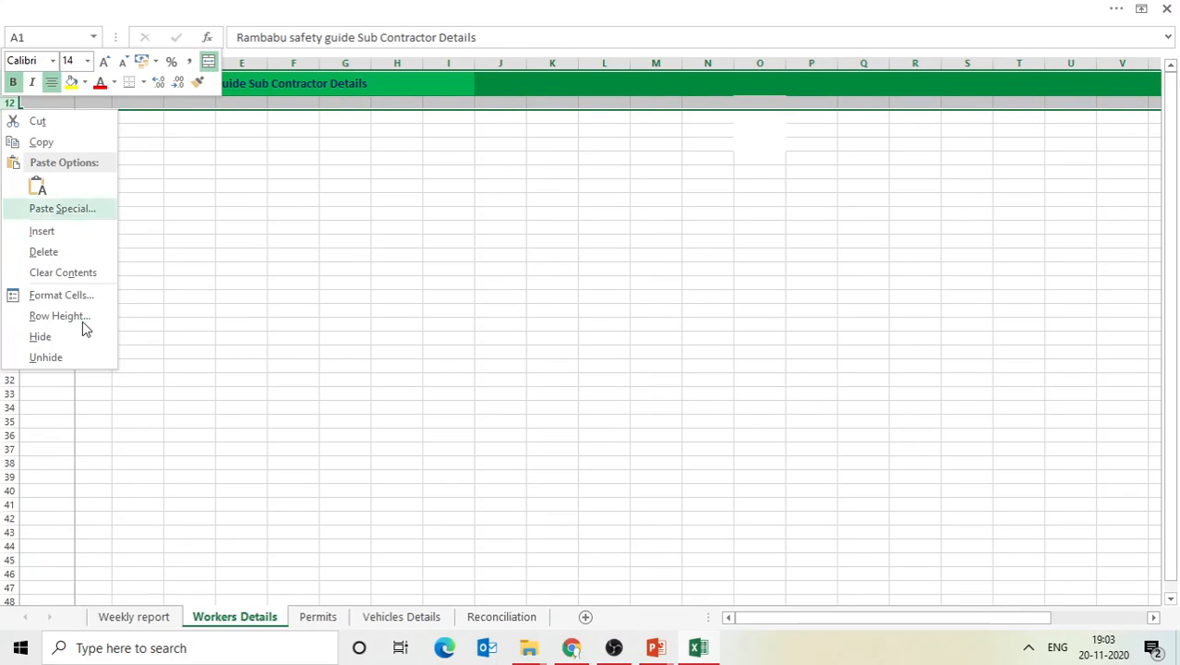
{"action": "left_click", "coordinate": [70, 361]}
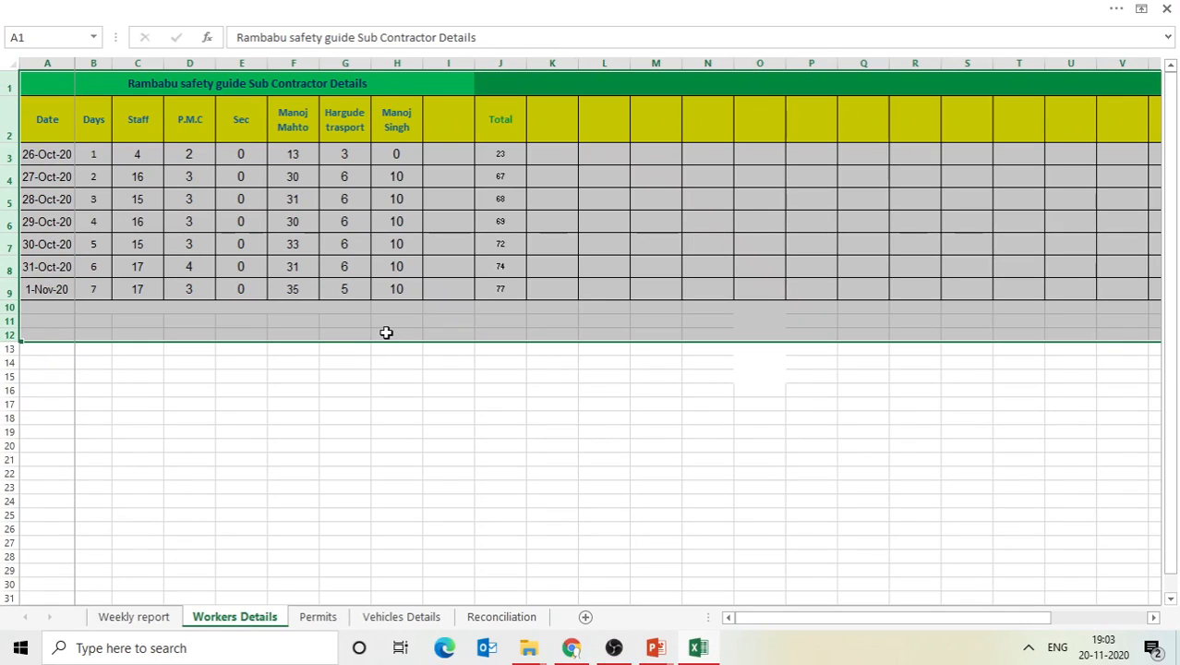
{"action": "left_click", "coordinate": [386, 333]}
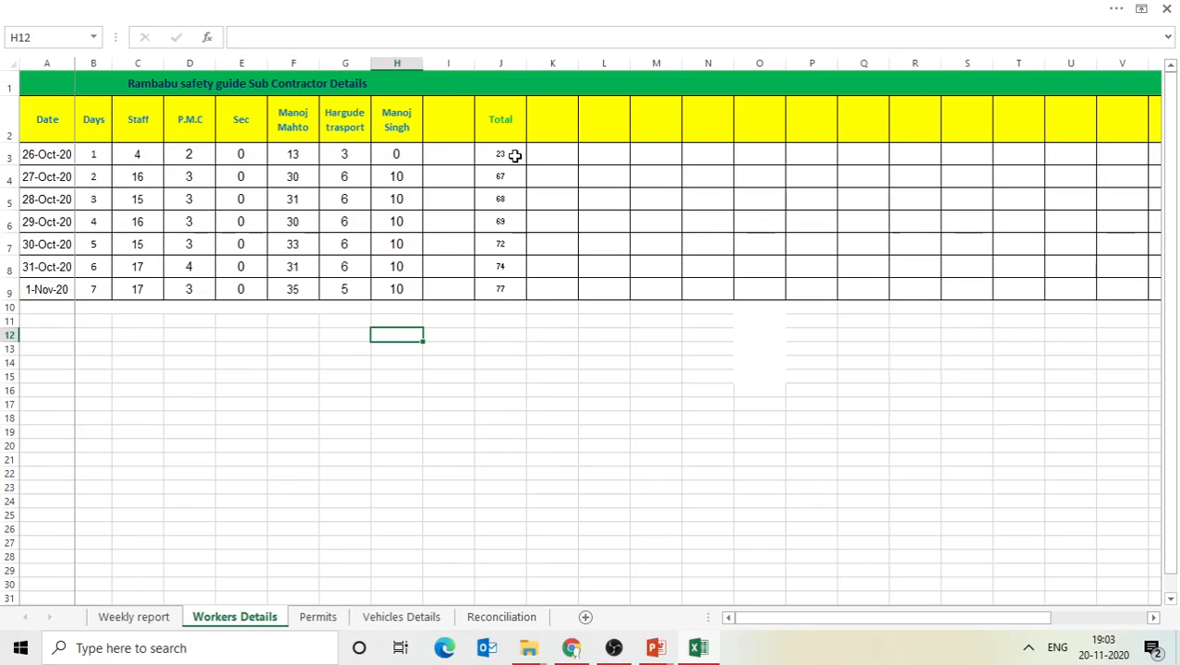
Unhide rows 3 to 11 on the Permits sheet and check the Up to Last Week entries and the overall total's formula.
{"action": "left_click", "coordinate": [323, 616]}
{"action": "left_click", "coordinate": [589, 489]}
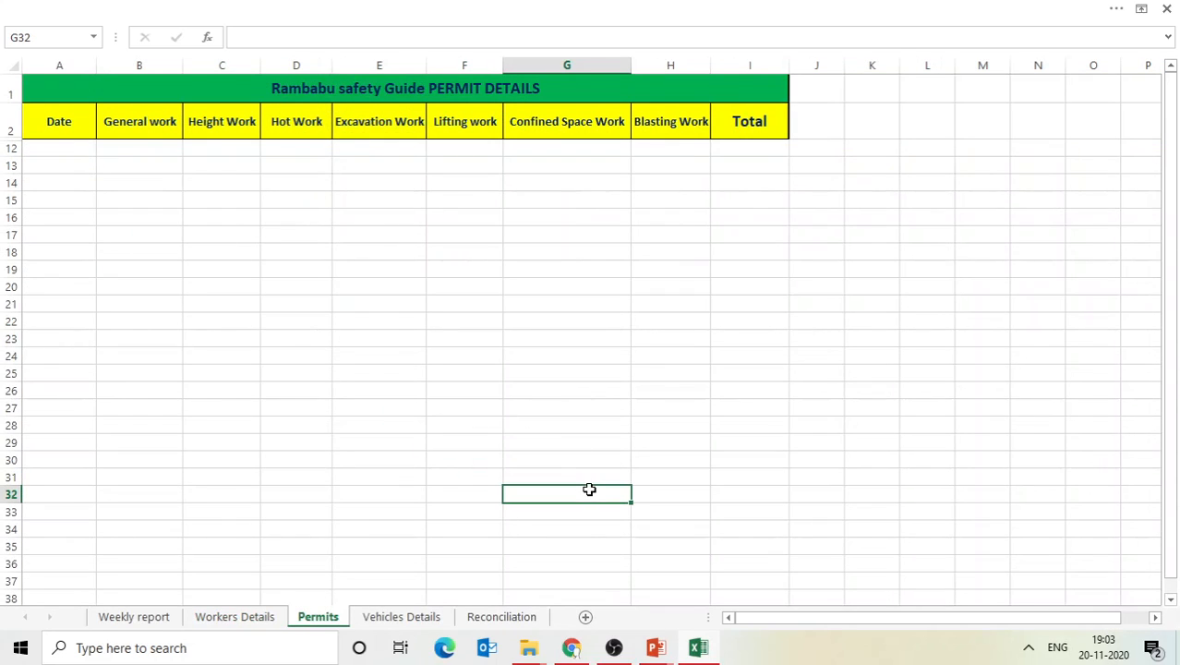
{"action": "left_click_drag", "start_coordinate": [11, 129], "coordinate": [10, 168]}
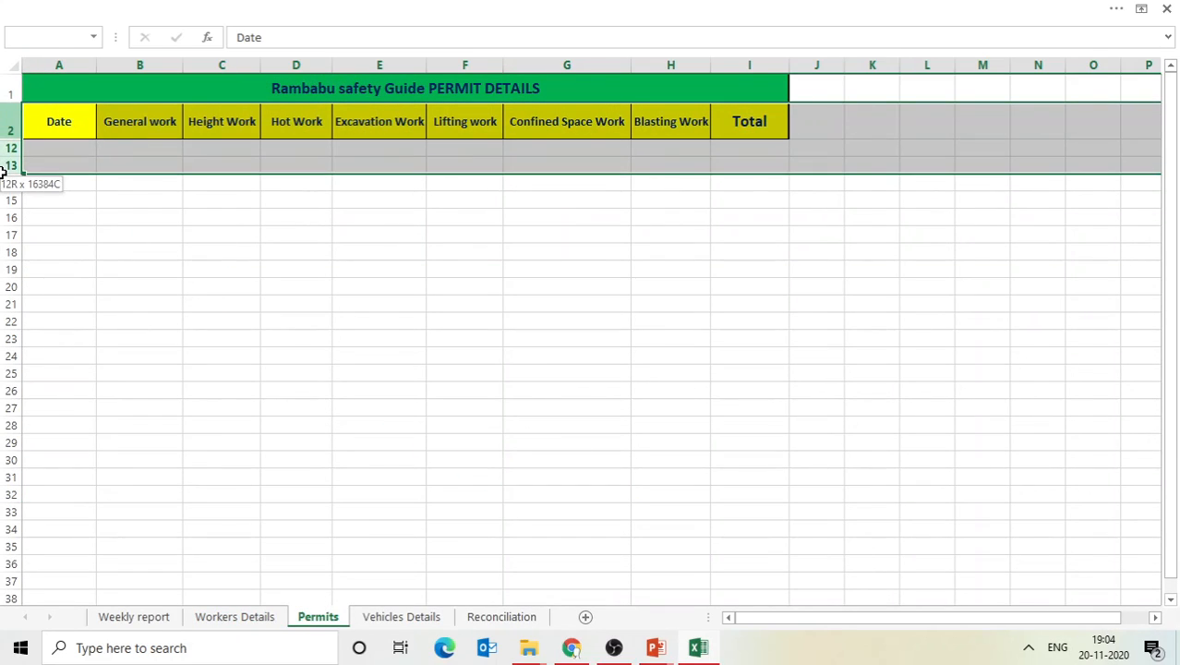
{"action": "right_click", "coordinate": [11, 170]}
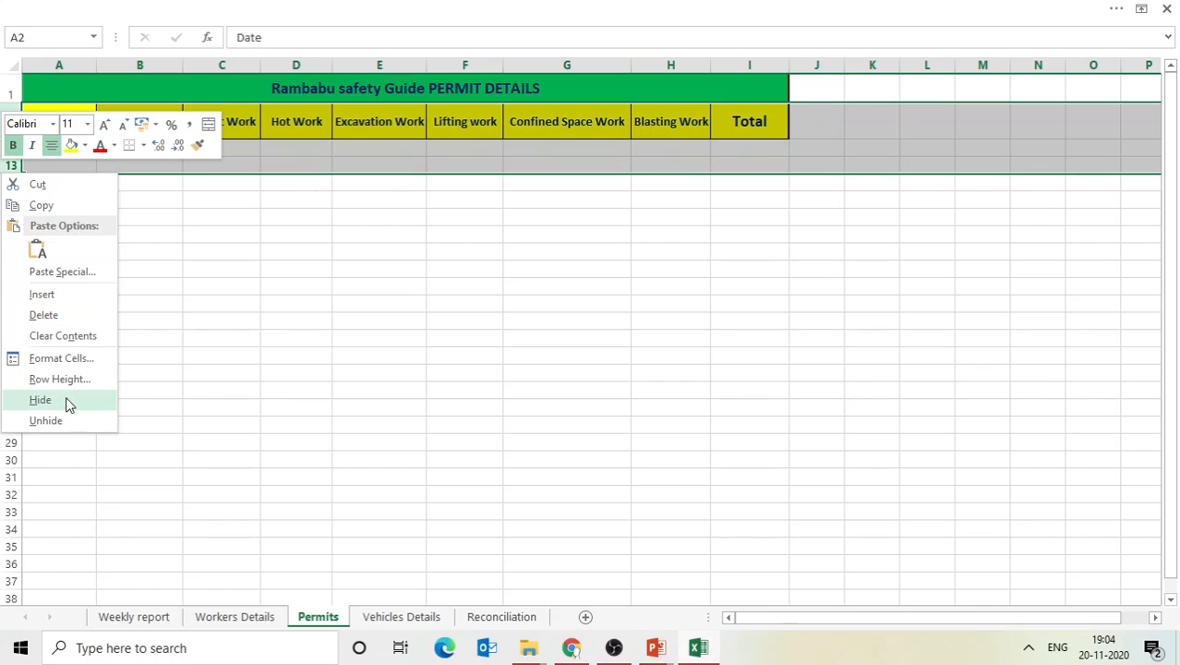
{"action": "left_click", "coordinate": [61, 425]}
{"action": "left_click", "coordinate": [212, 439]}
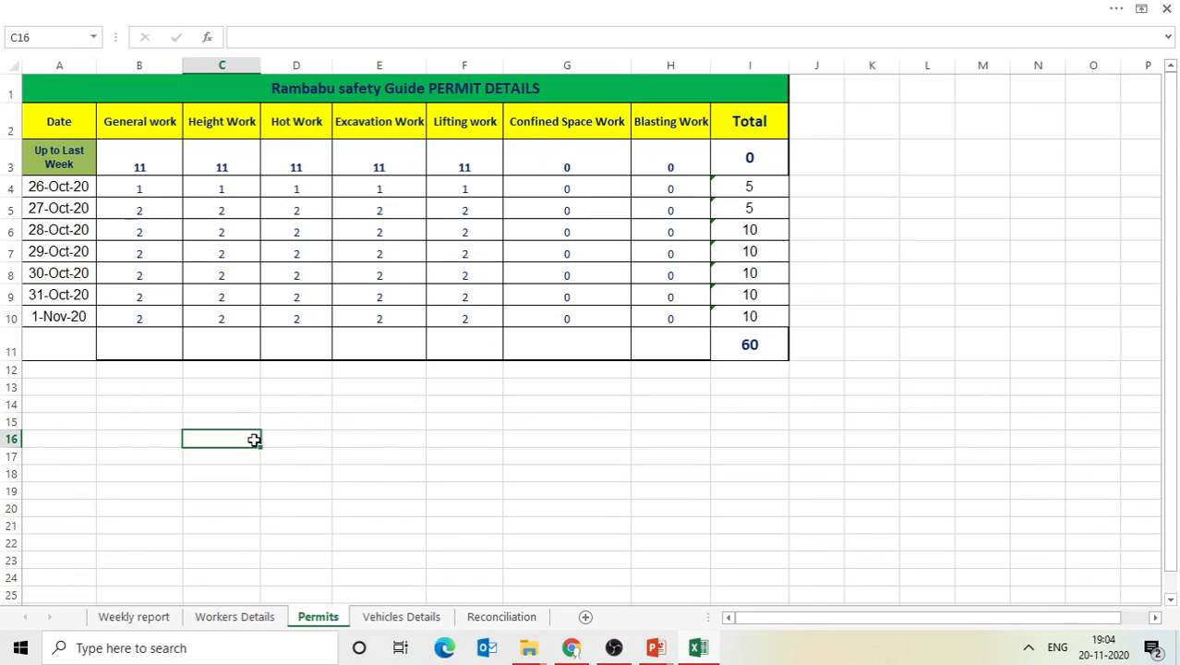
{"action": "left_click", "coordinate": [119, 151]}
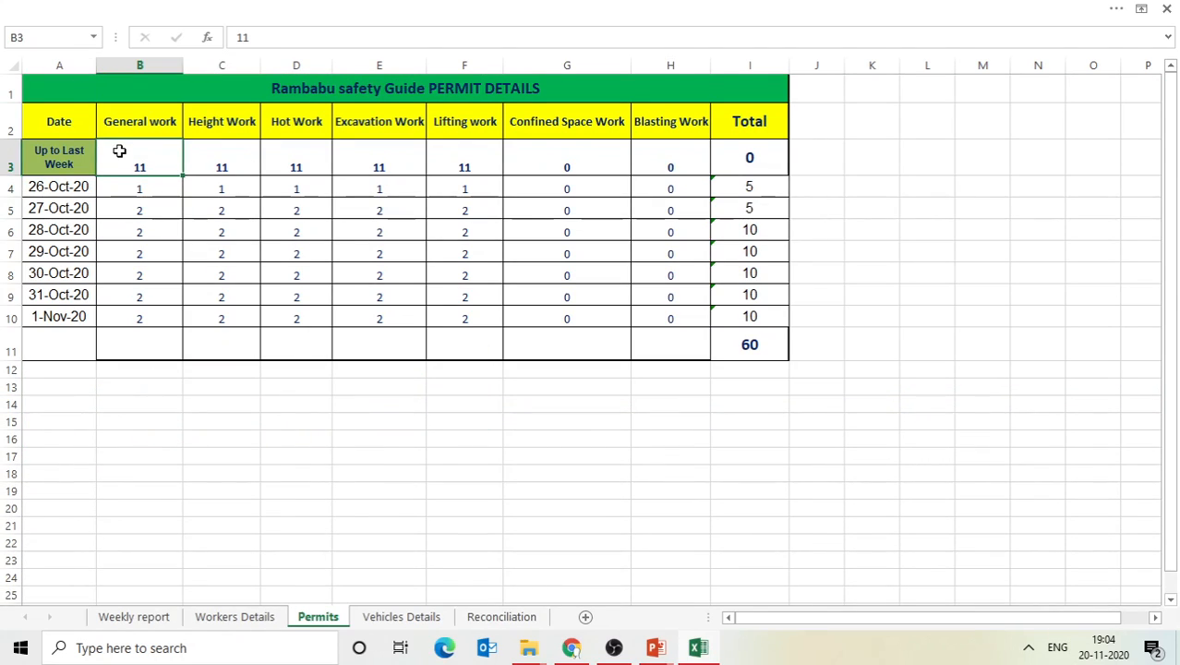
{"action": "left_click", "coordinate": [195, 154]}
{"action": "left_click", "coordinate": [311, 169]}
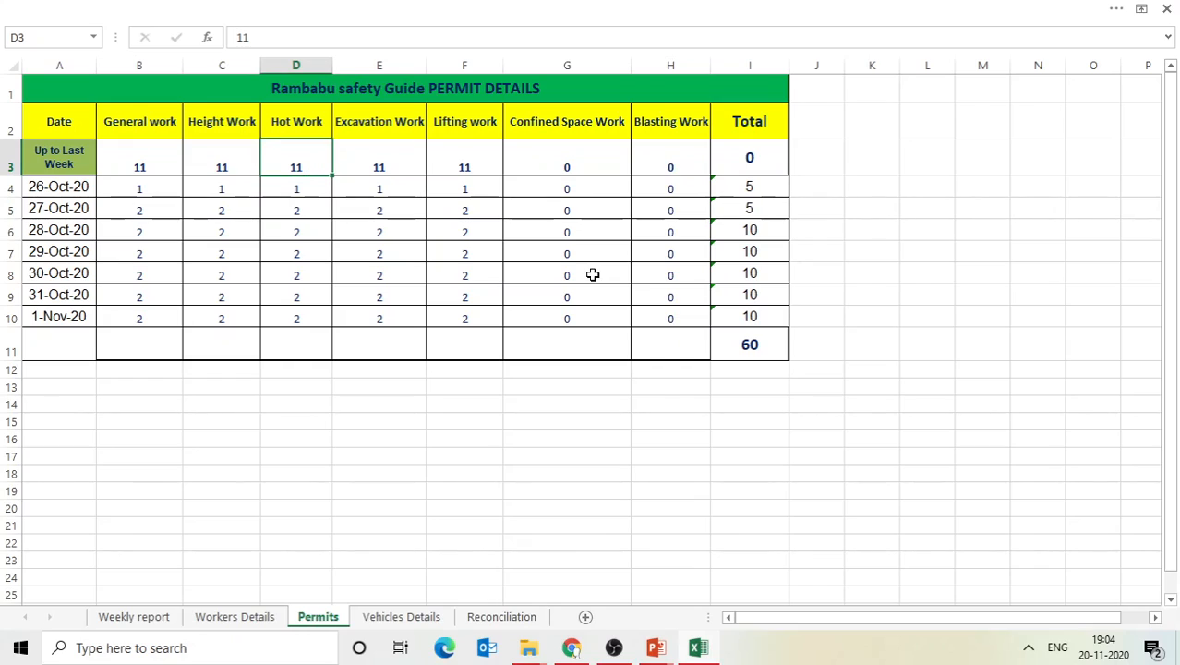
{"action": "left_click", "coordinate": [743, 336]}
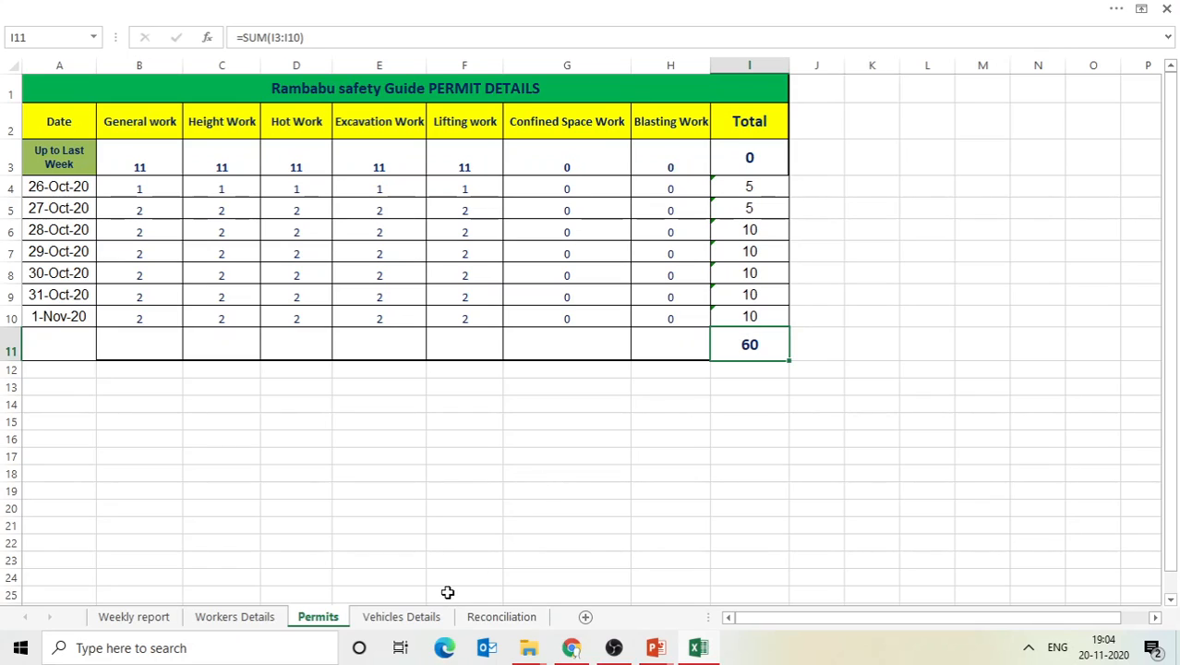
Unhide the daily vehicle rows 3 to 9 below the headings on the Vehicles Details sheet.
{"action": "left_click", "coordinate": [406, 623]}
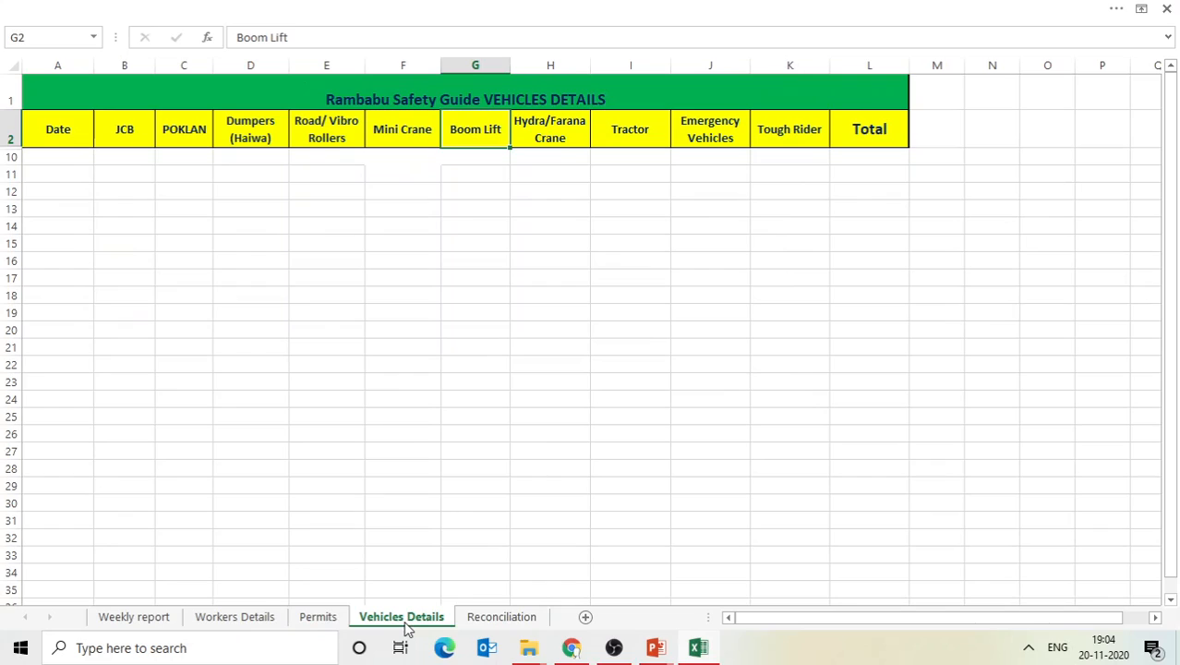
{"action": "left_click", "coordinate": [4, 134]}
{"action": "left_click_drag", "start_coordinate": [3, 134], "coordinate": [4, 159]}
{"action": "right_click", "coordinate": [4, 159]}
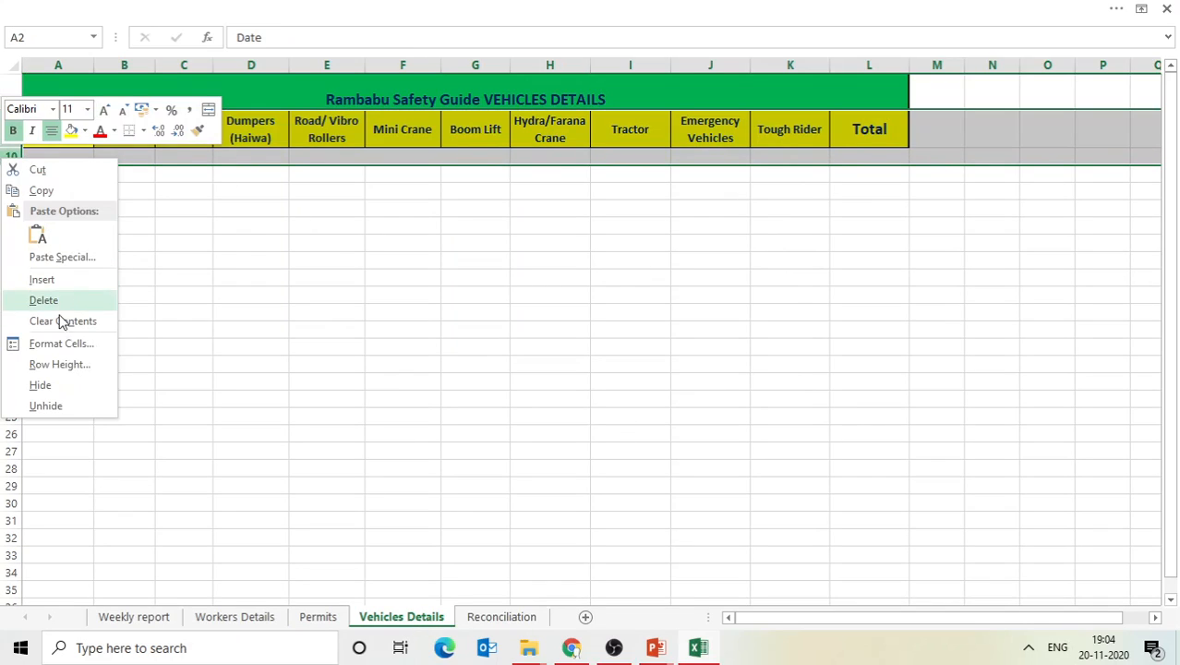
{"action": "left_click", "coordinate": [58, 407]}
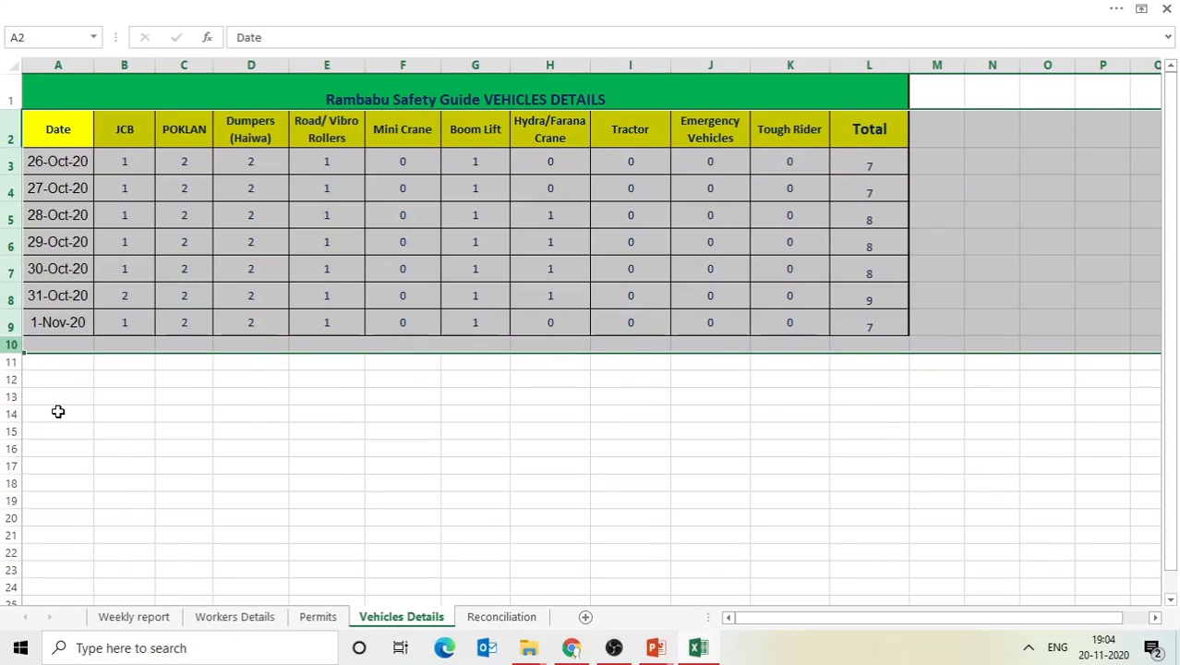
{"action": "left_click", "coordinate": [290, 421]}
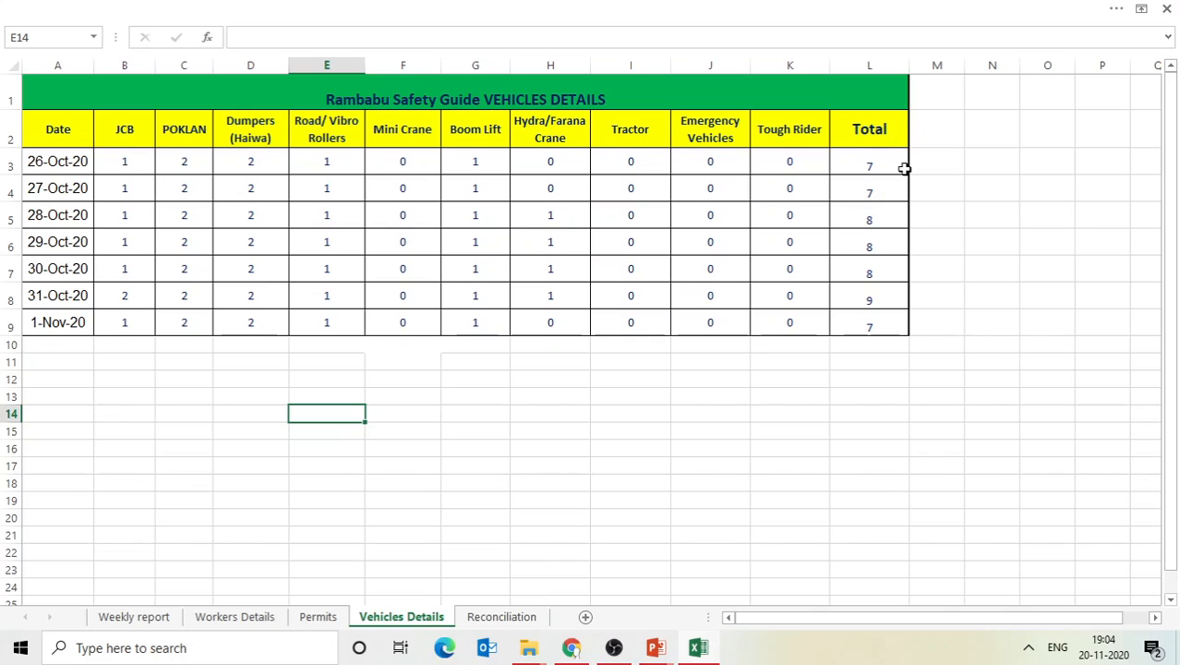
Unhide the safety equipment item rows 6 to 46 below the headings on the Reconciliation sheet.
{"action": "left_click", "coordinate": [500, 616]}
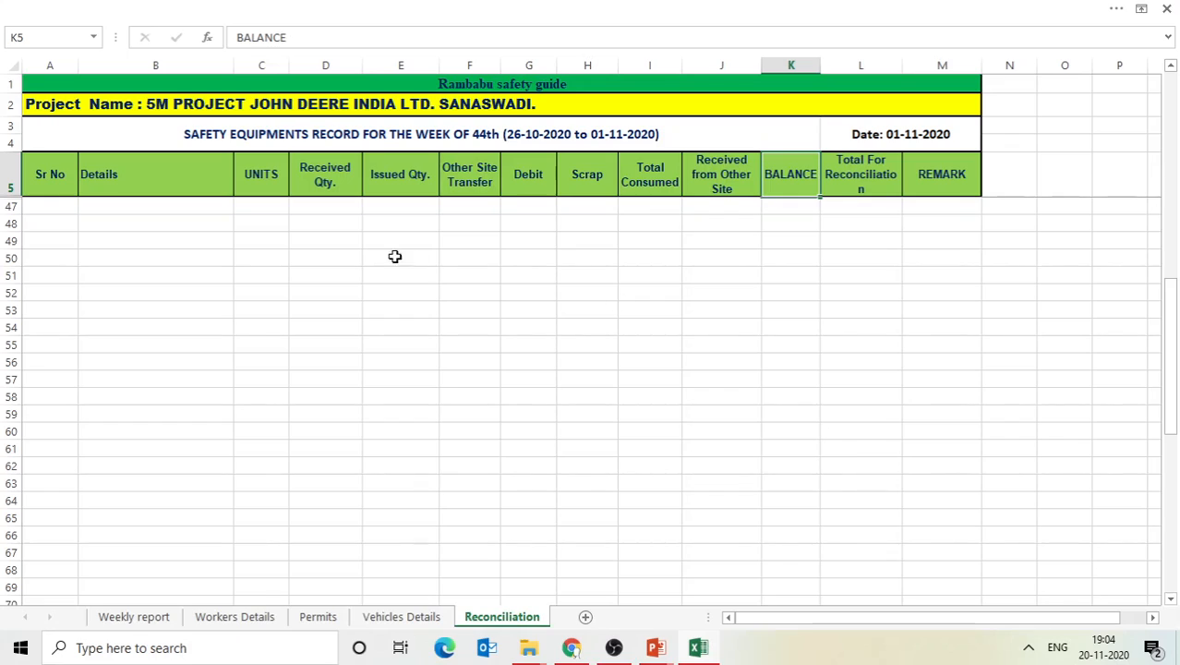
{"action": "left_click_drag", "start_coordinate": [9, 180], "coordinate": [9, 207]}
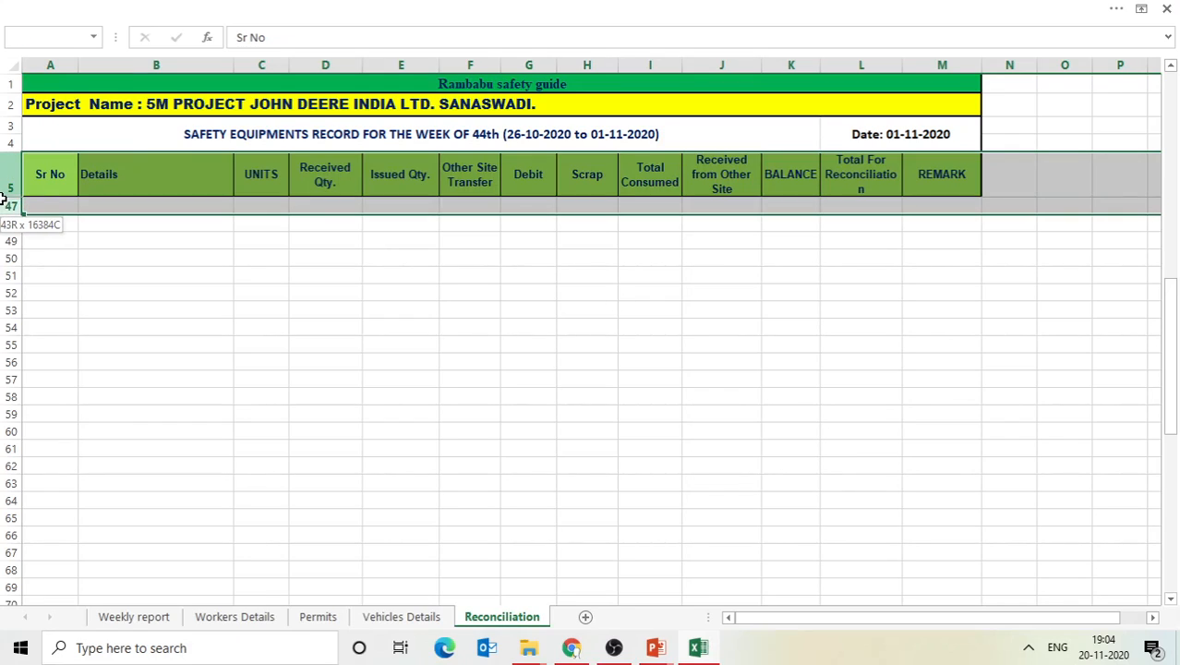
{"action": "right_click", "coordinate": [9, 205]}
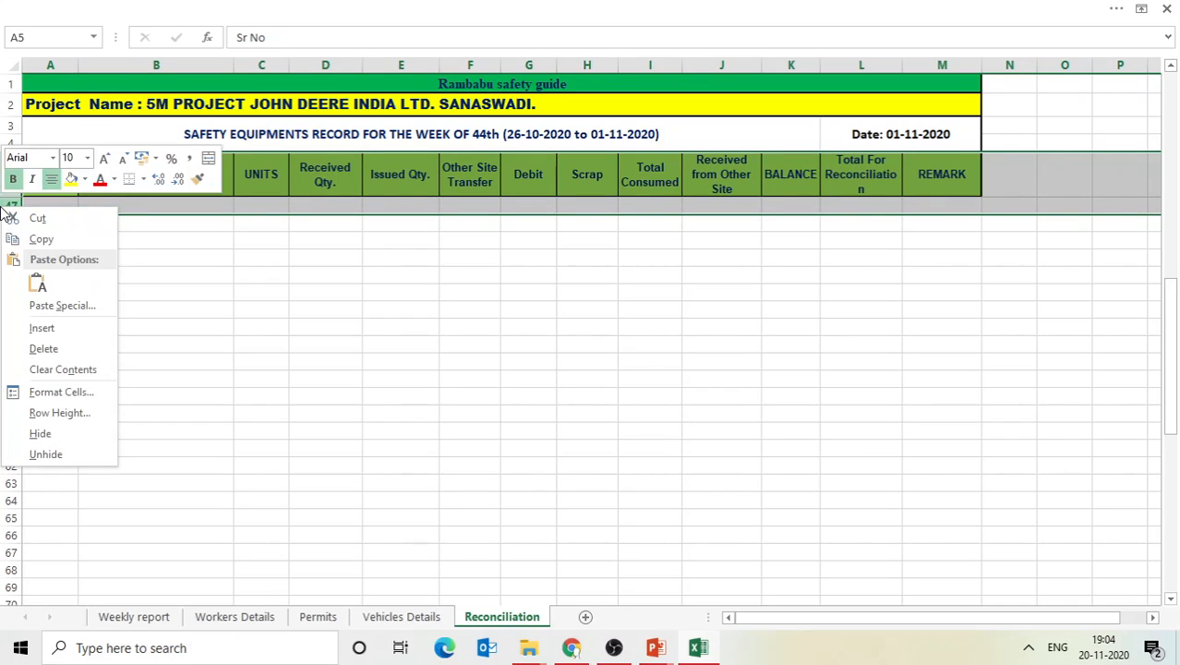
{"action": "left_click", "coordinate": [52, 452]}
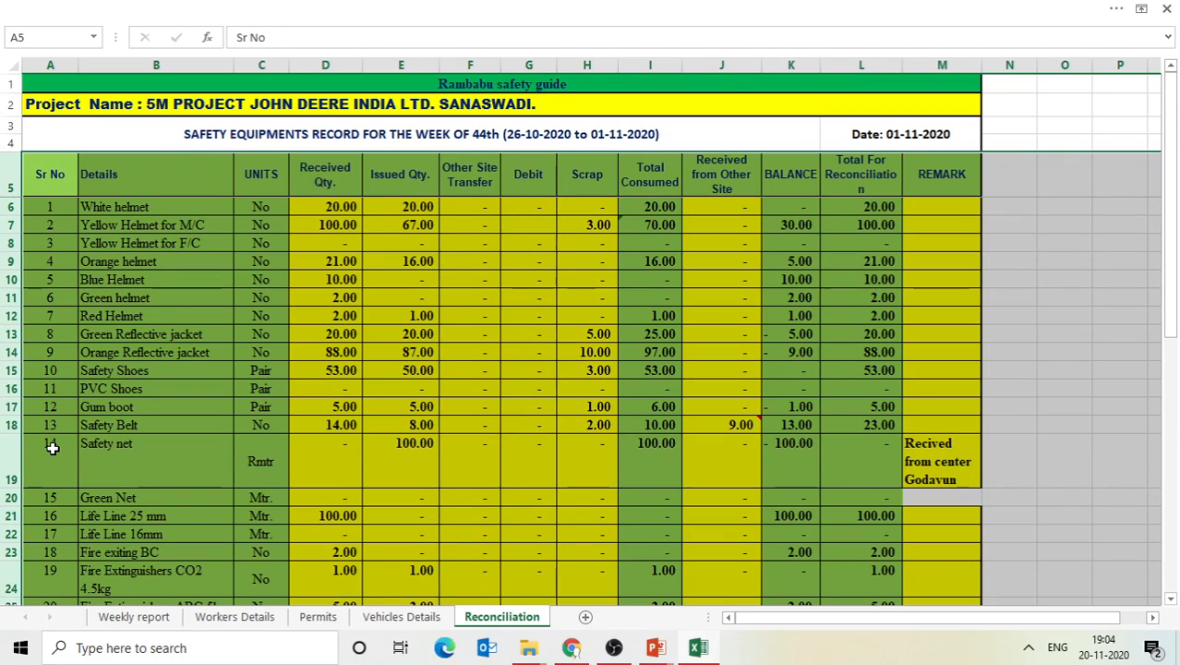
Examine the white helmet row's issued quantity, the Scrap and Balance headings, and the Total For Reconciliation formula on the Reconciliation sheet.
{"action": "left_click", "coordinate": [1020, 334]}
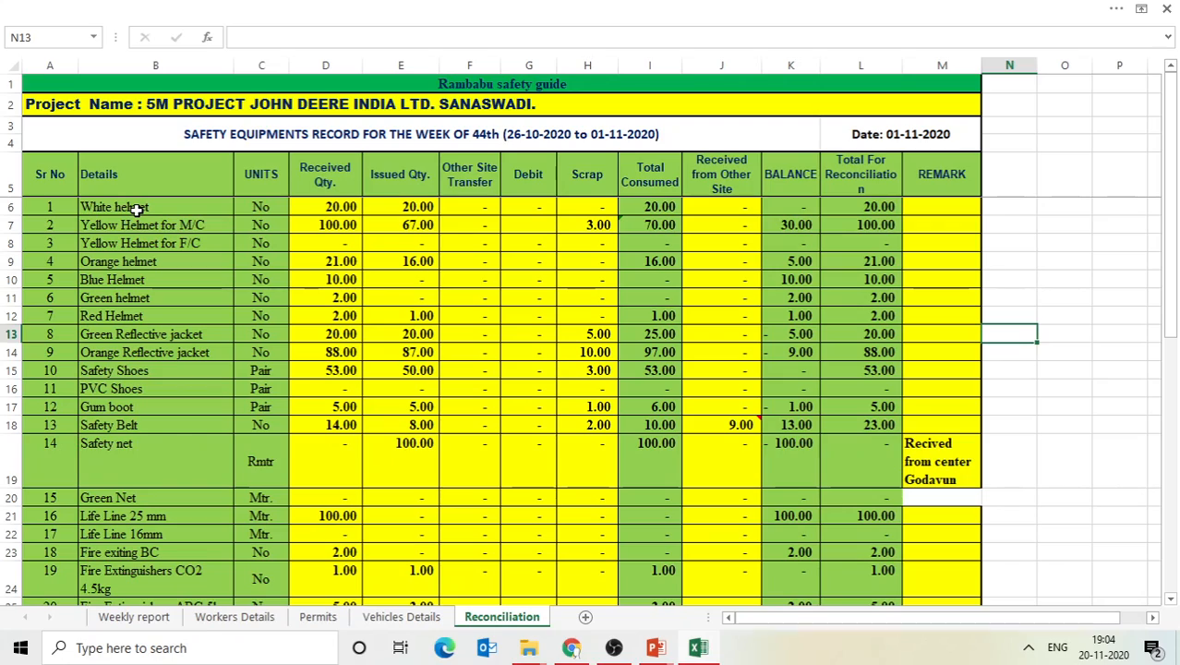
{"action": "left_click", "coordinate": [426, 211]}
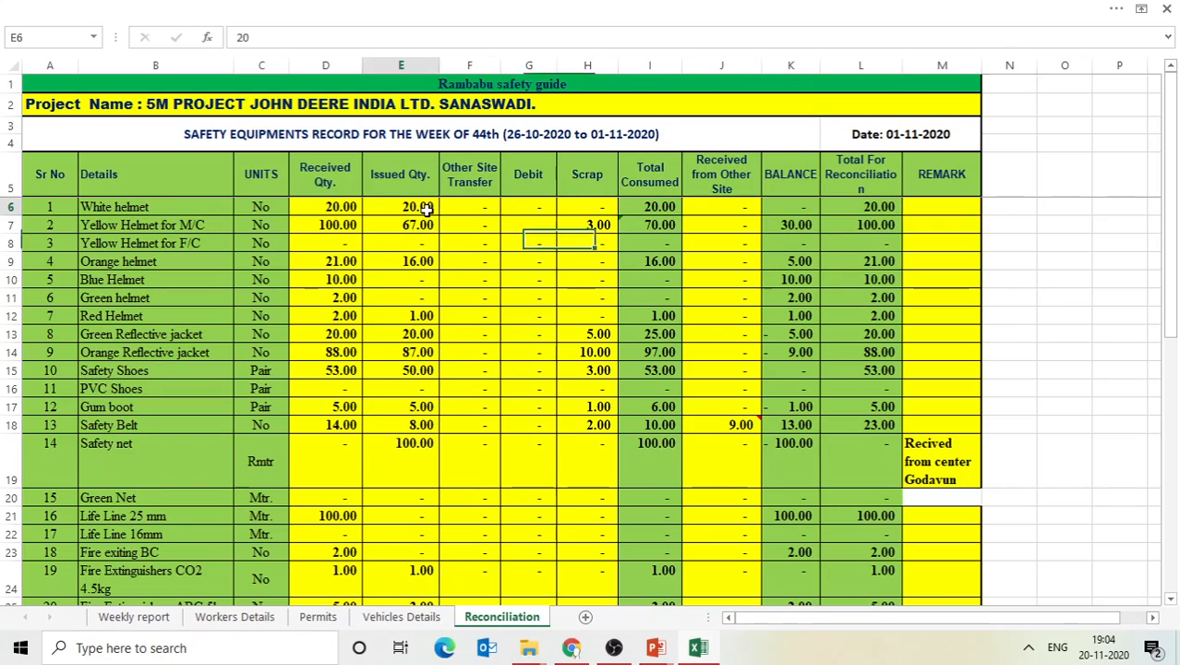
{"action": "left_click", "coordinate": [597, 189]}
{"action": "left_click", "coordinate": [769, 189]}
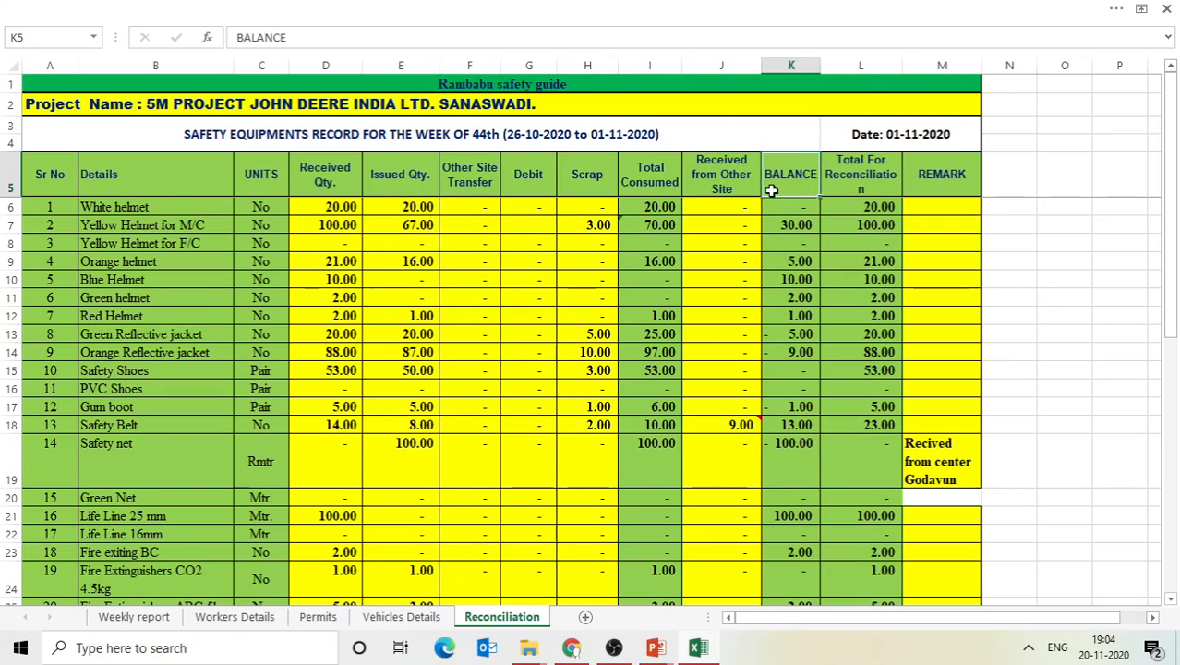
{"action": "left_click", "coordinate": [855, 211]}
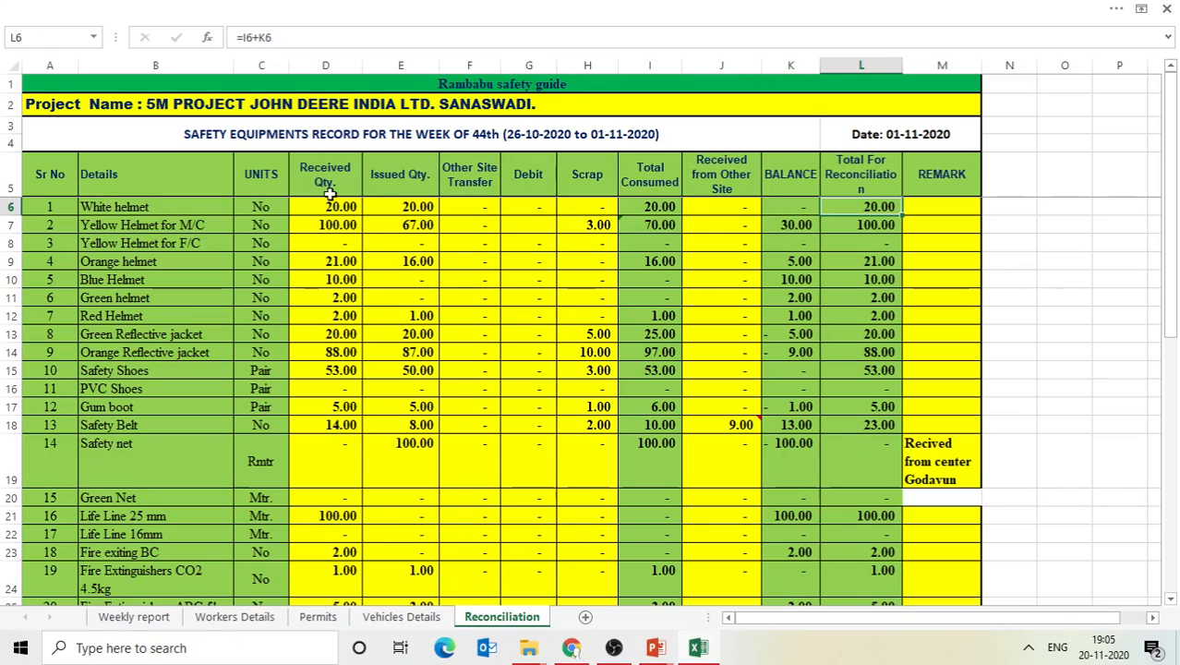
Go through the safety equipment items in the Details column one by one, from Yellow Helmet for M/C to the end of the list.
{"action": "left_click", "coordinate": [194, 224]}
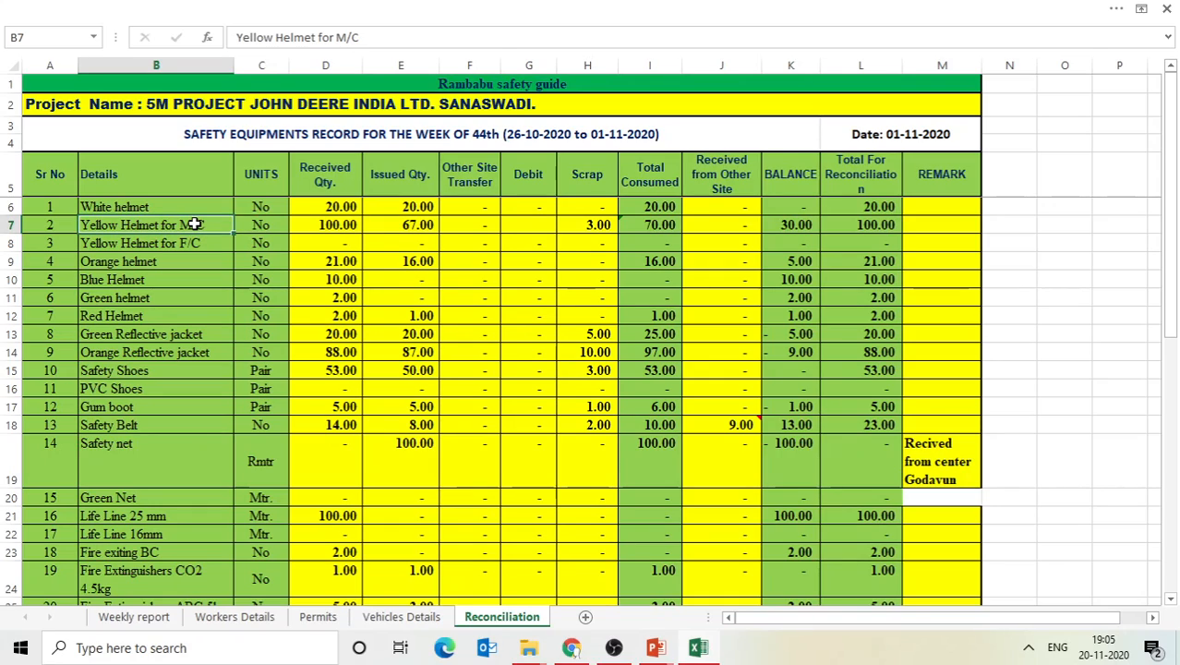
{"action": "left_click", "coordinate": [179, 245]}
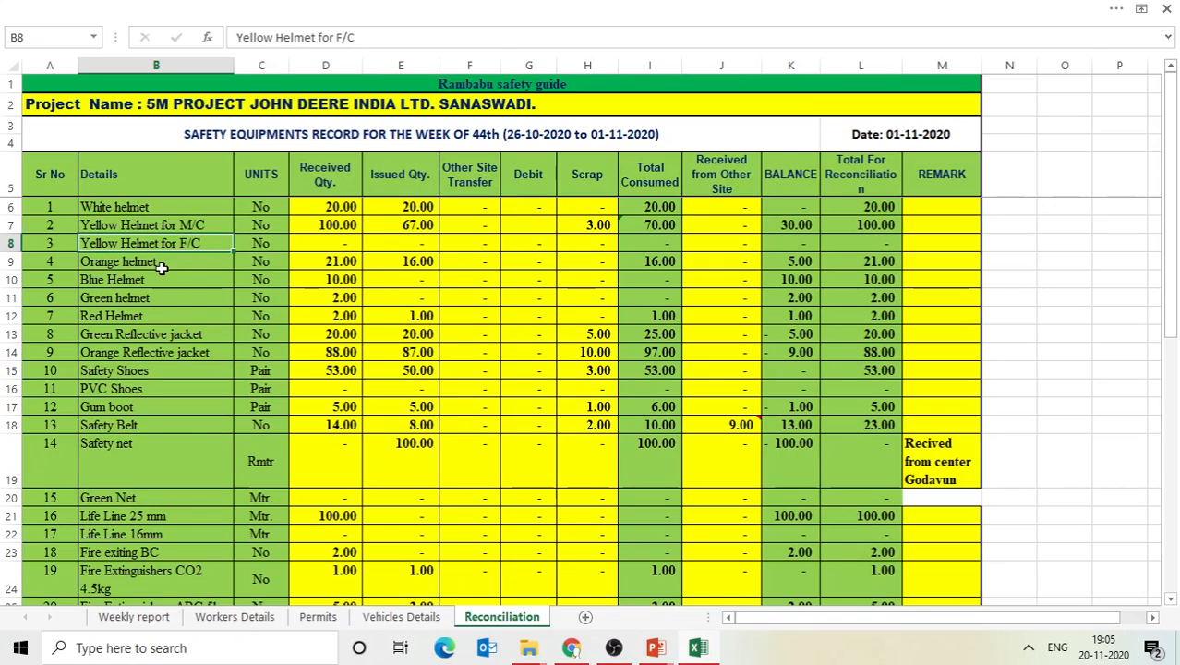
{"action": "left_click", "coordinate": [162, 266]}
{"action": "left_click", "coordinate": [157, 279]}
{"action": "key", "text": "Down"}
{"action": "key", "text": "Down"}
{"action": "key", "text": "Down"}
{"action": "key", "text": "Down"}
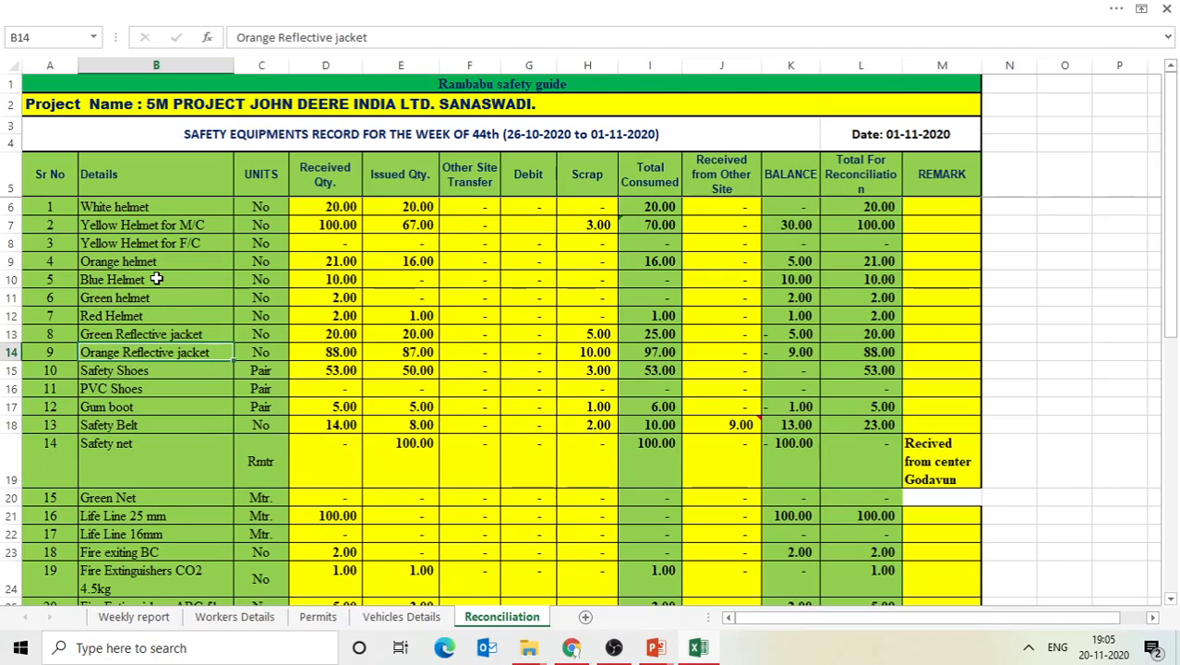
{"action": "key", "text": "Down"}
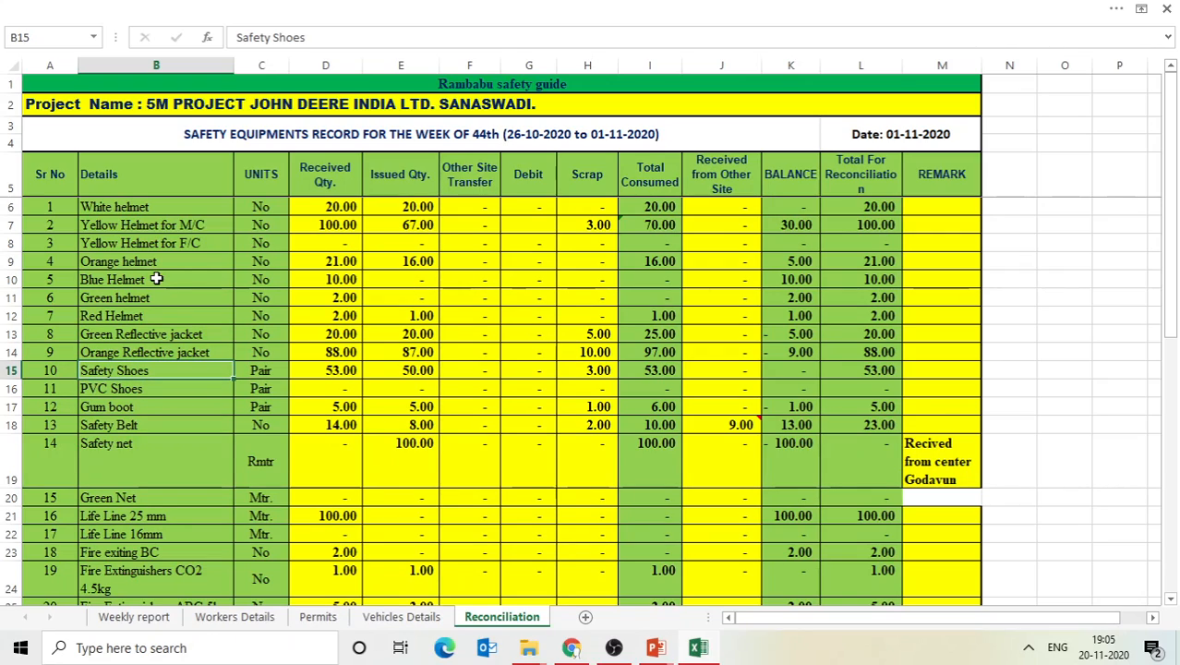
{"action": "key", "text": "Down"}
{"action": "key", "text": "Down"}
{"action": "key", "text": "Down"}
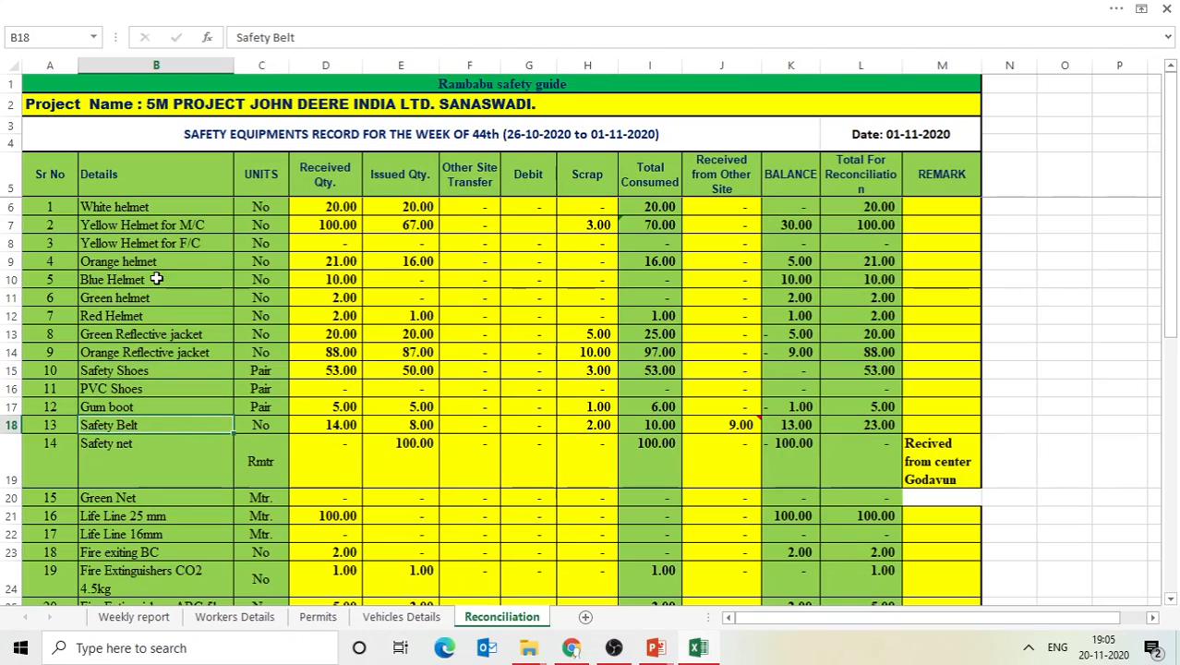
{"action": "key", "text": "Down"}
{"action": "key", "text": "Down"}
{"action": "key", "text": "Down"}
{"action": "key", "text": "Down"}
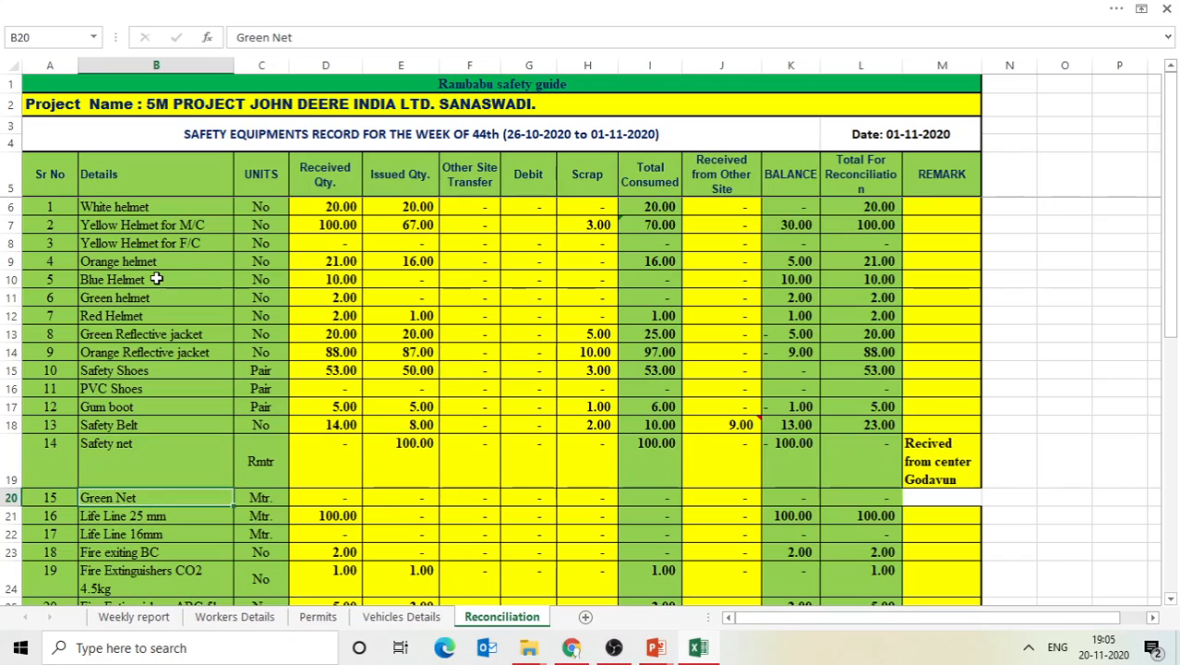
{"action": "key", "text": "Down"}
{"action": "key", "text": "Down"}
{"action": "key", "text": "Down"}
{"action": "key", "text": "Down"}
{"action": "key", "text": "Down"}
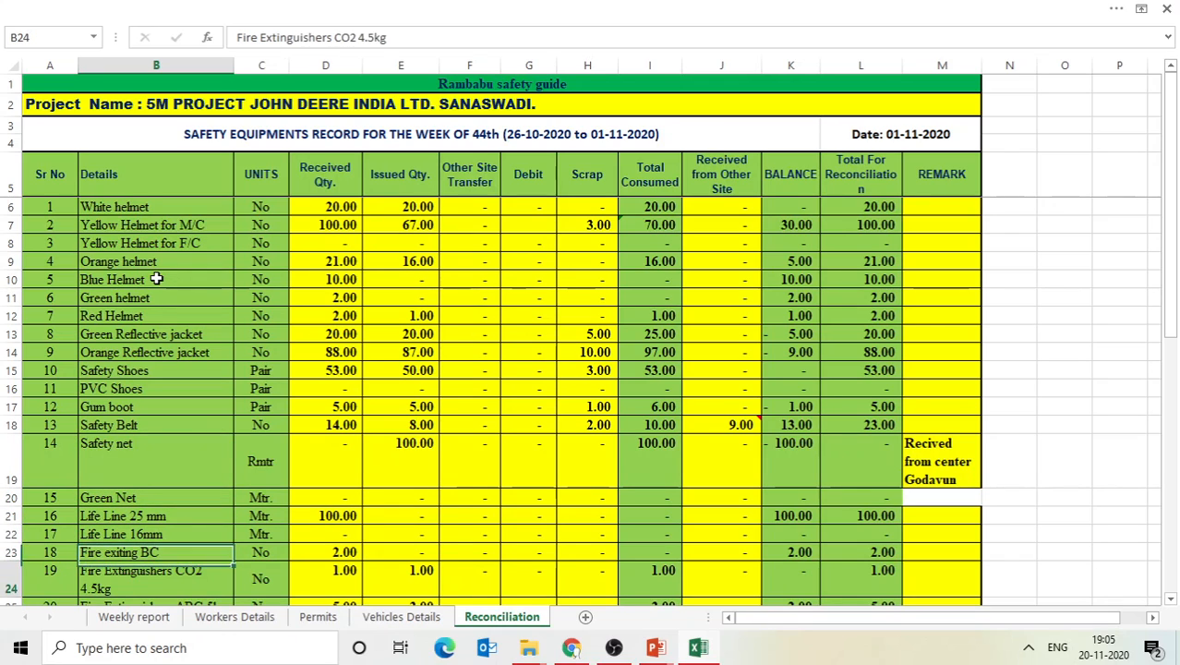
{"action": "key", "text": "Down"}
{"action": "key", "text": "Down"}
{"action": "key", "text": "Down"}
{"action": "key", "text": "Down"}
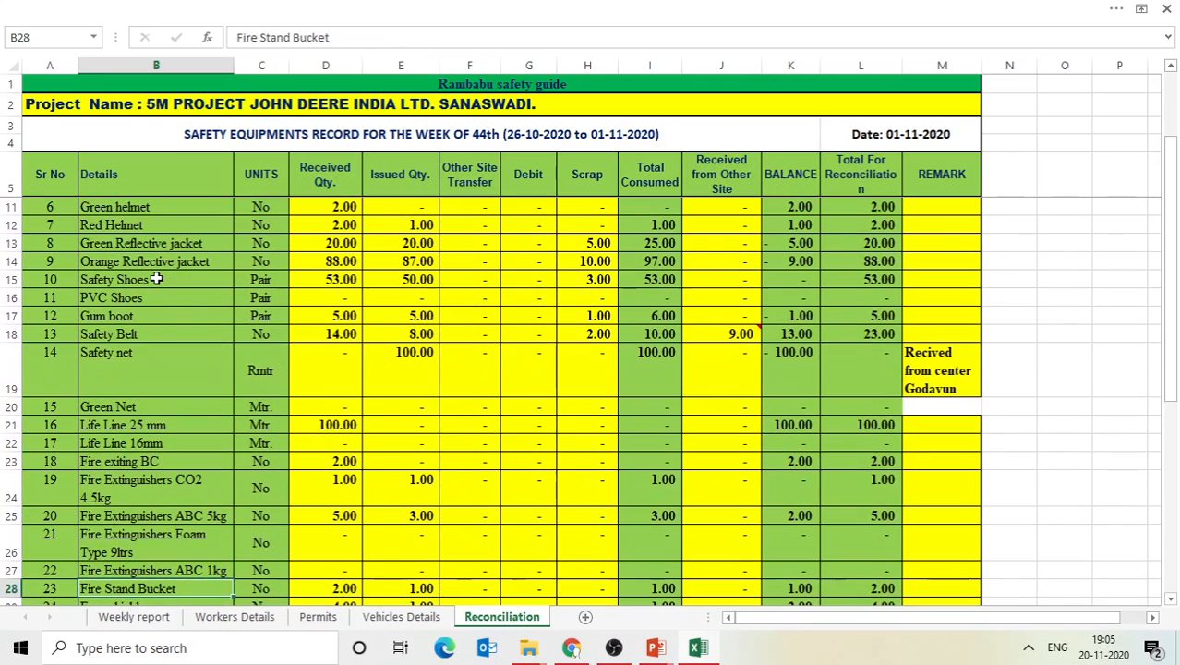
{"action": "key", "text": "Down"}
{"action": "key", "text": "Down"}
{"action": "key", "text": "Down"}
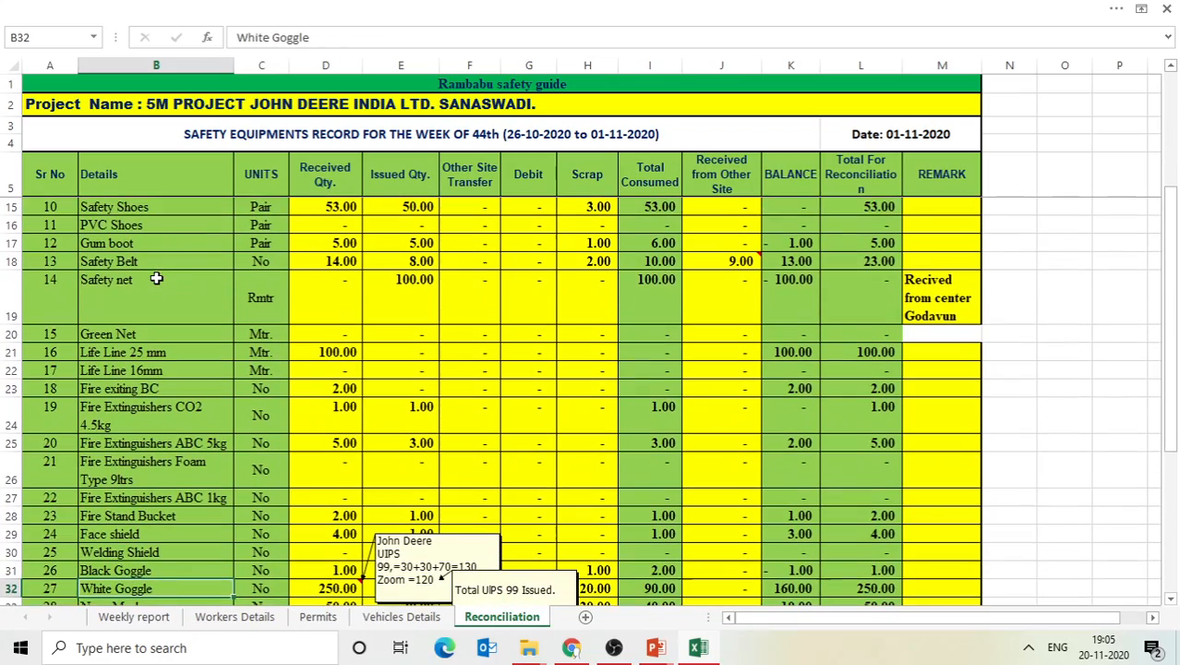
{"action": "key", "text": "Down"}
{"action": "key", "text": "Down"}
{"action": "key", "text": "Down"}
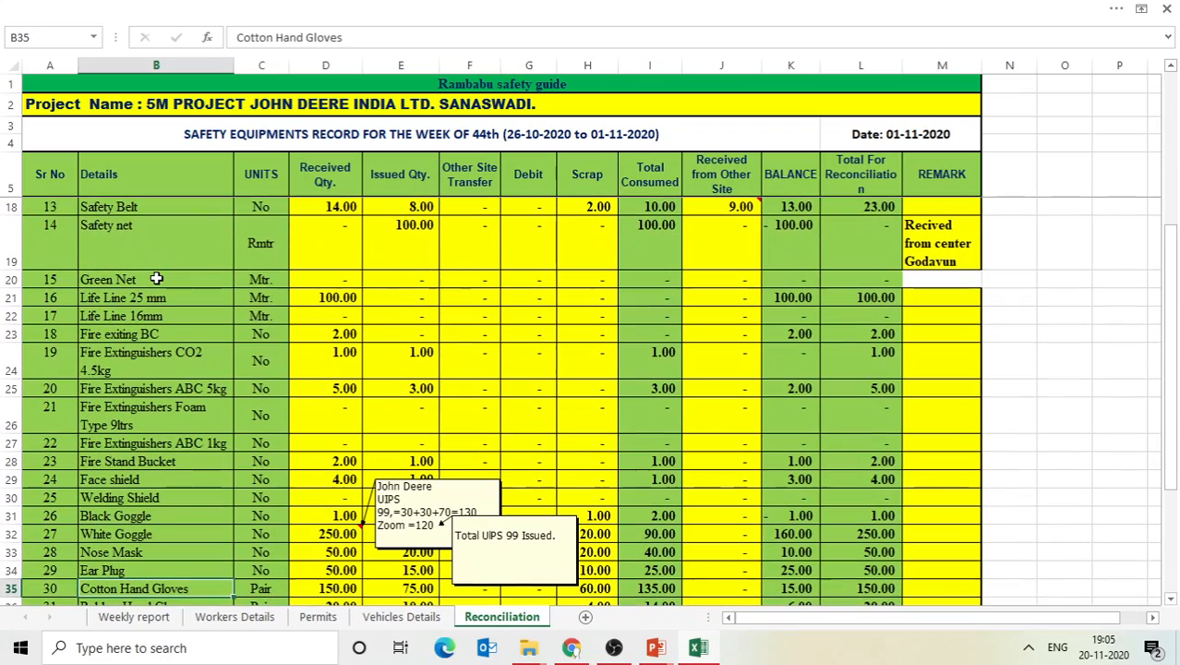
{"action": "key", "text": "Down"}
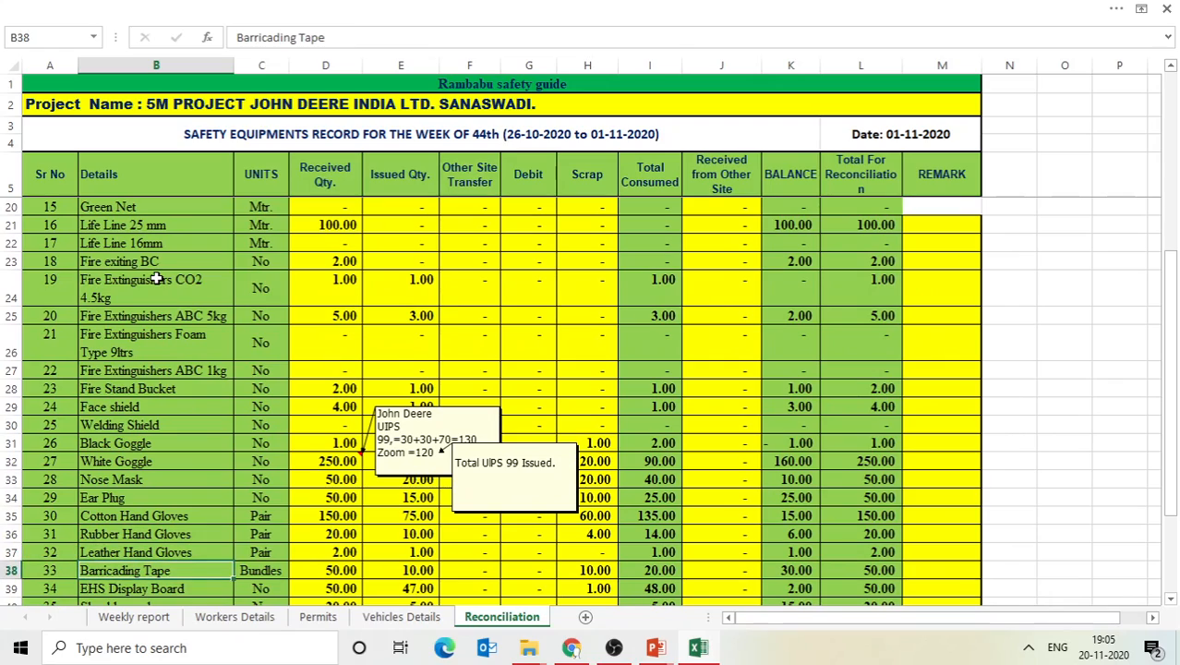
{"action": "key", "text": "Down"}
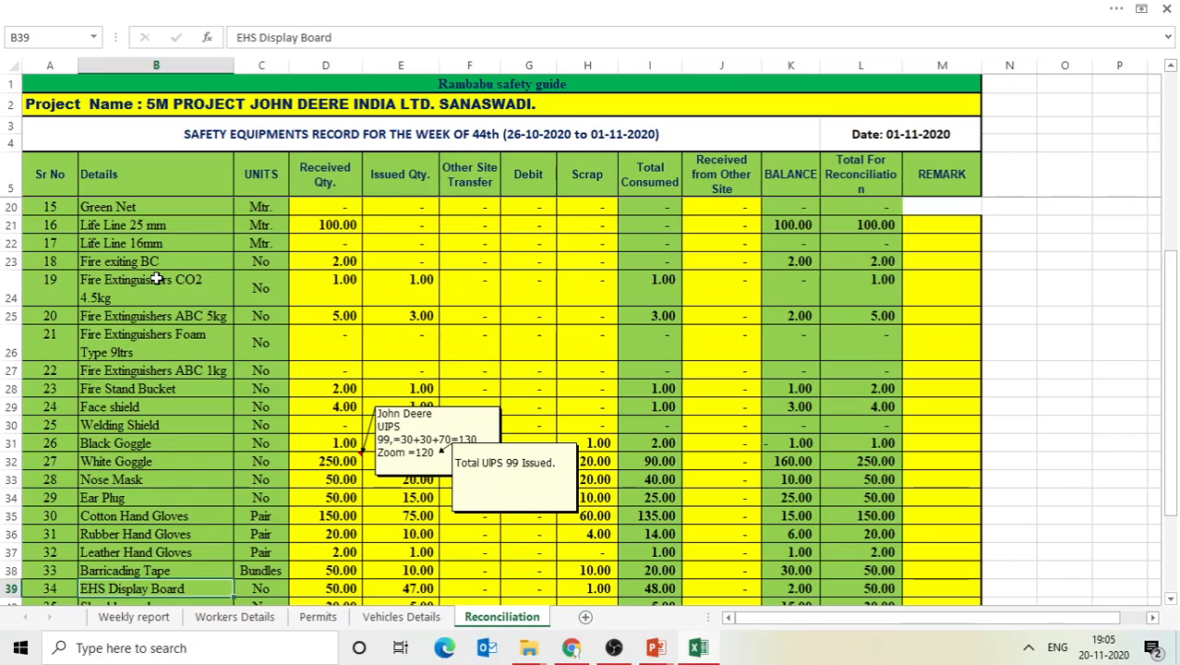
{"action": "key", "text": "Down"}
{"action": "key", "text": "Down"}
{"action": "key", "text": "Down"}
{"action": "key", "text": "Down"}
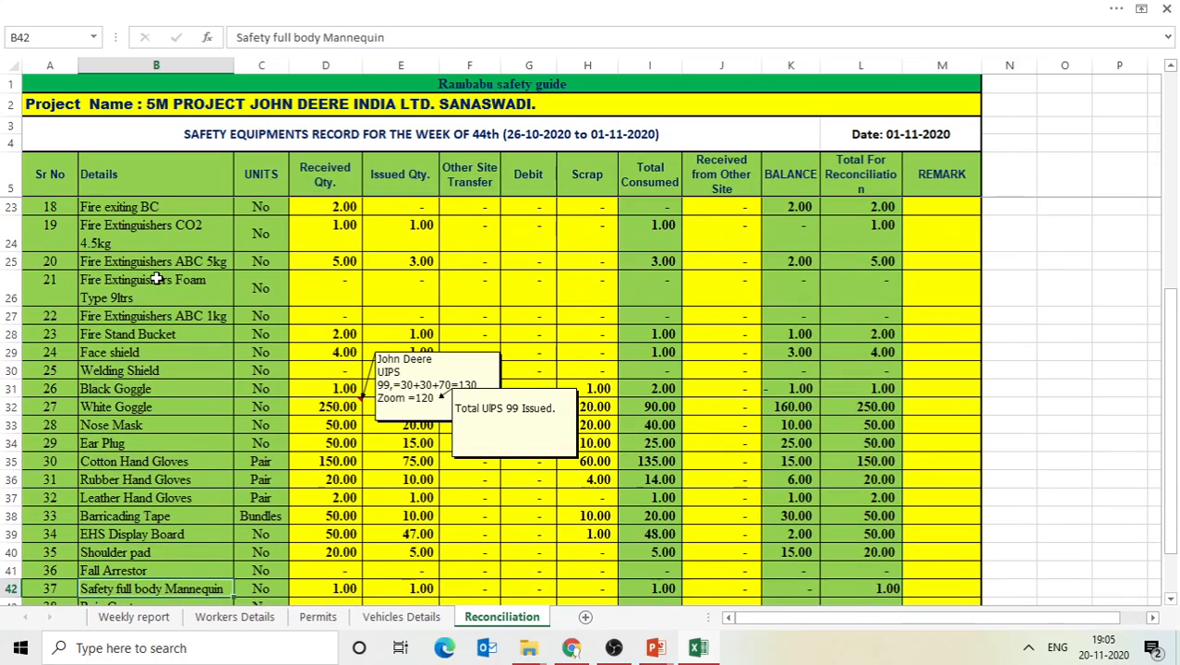
{"action": "key", "text": "Down"}
{"action": "key", "text": "Down"}
{"action": "key", "text": "Down"}
{"action": "key", "text": "Down"}
{"action": "key", "text": "Down"}
{"action": "key", "text": "Down"}
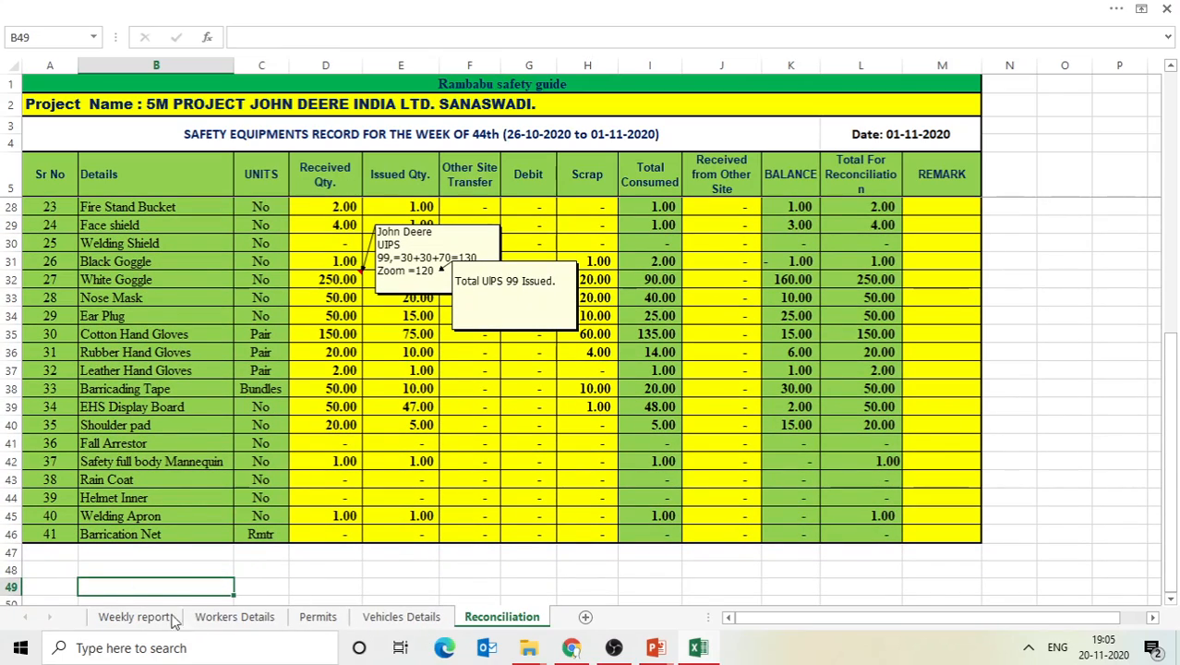
Unhide rows 8 to 17 below the Up to Last Week row on the Weekly report sheet.
{"action": "left_click", "coordinate": [138, 617]}
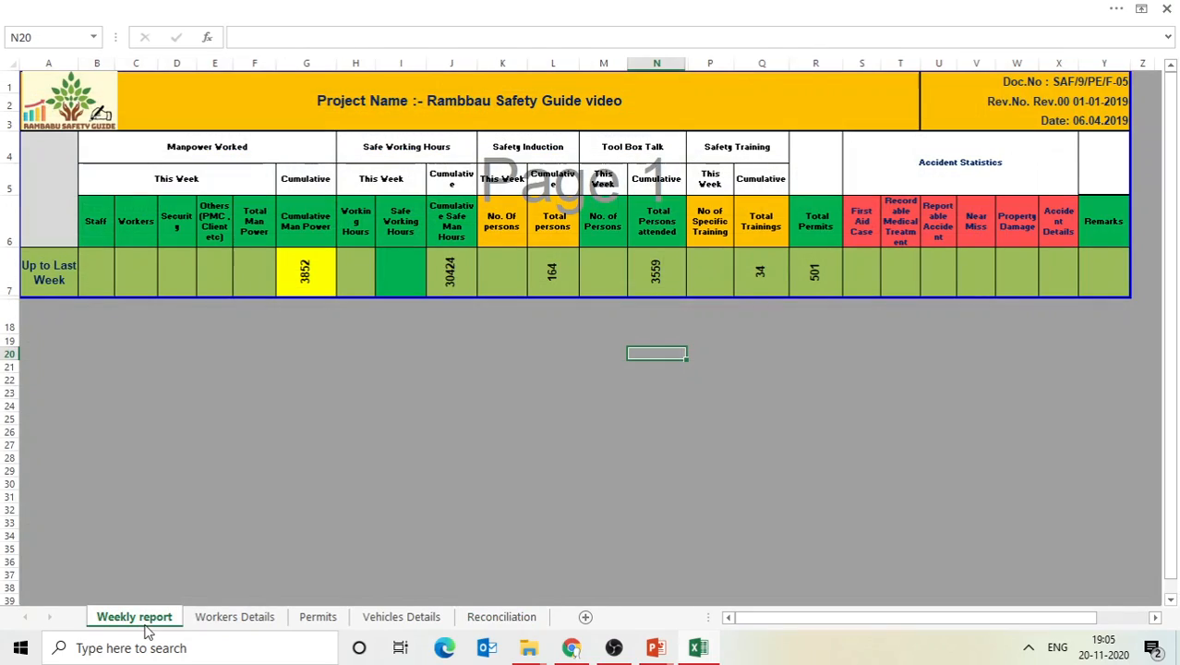
{"action": "left_click", "coordinate": [392, 525]}
{"action": "left_click_drag", "start_coordinate": [9, 272], "coordinate": [5, 341]}
{"action": "right_click", "coordinate": [4, 341]}
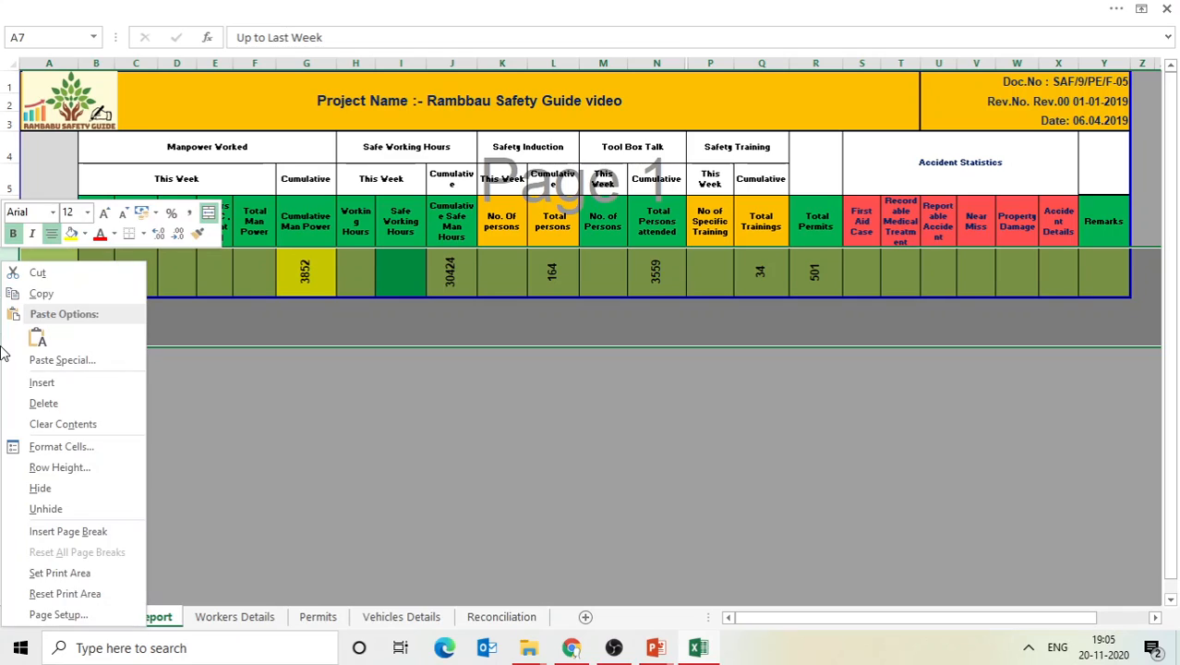
{"action": "left_click", "coordinate": [105, 509]}
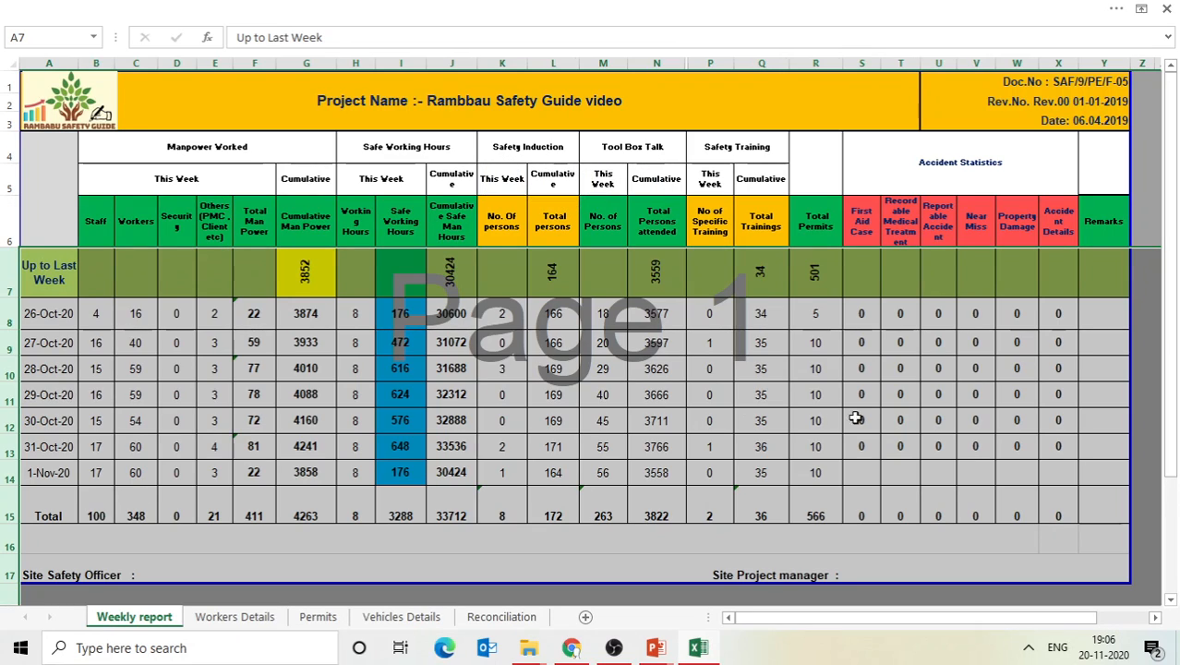
{"action": "left_click", "coordinate": [869, 418]}
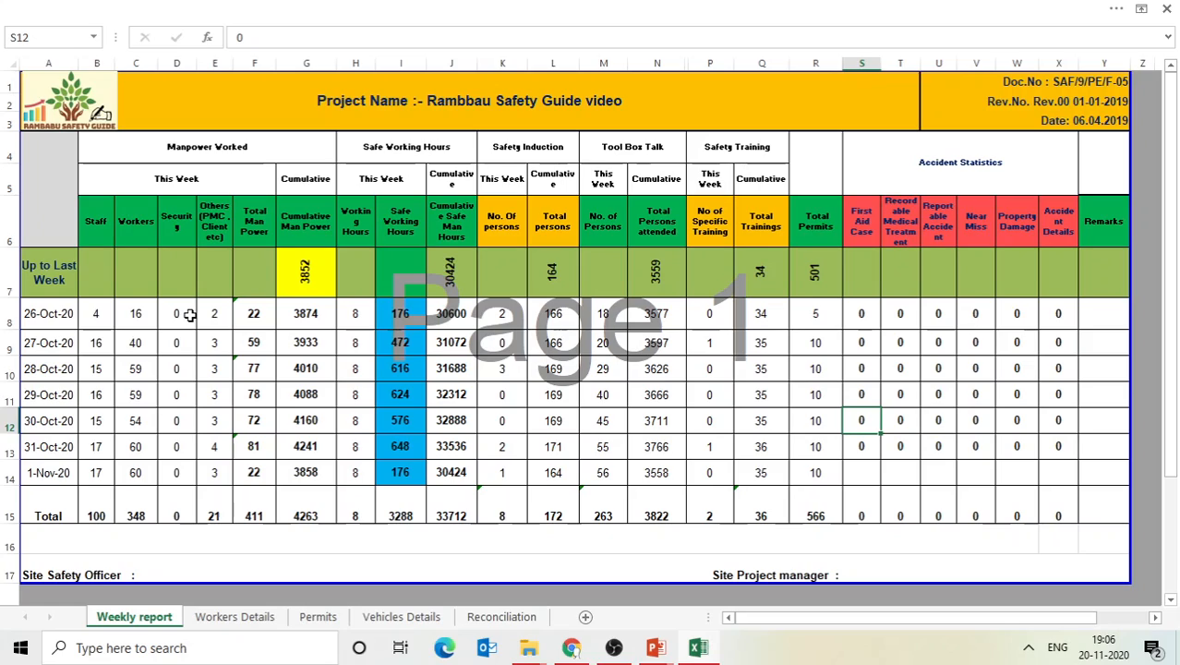
Check the 26-Oct-20 Total Man Power formula against the Workers Details sheet, and review the Safety Induction entries and cumulative total formula.
{"action": "left_click", "coordinate": [265, 315]}
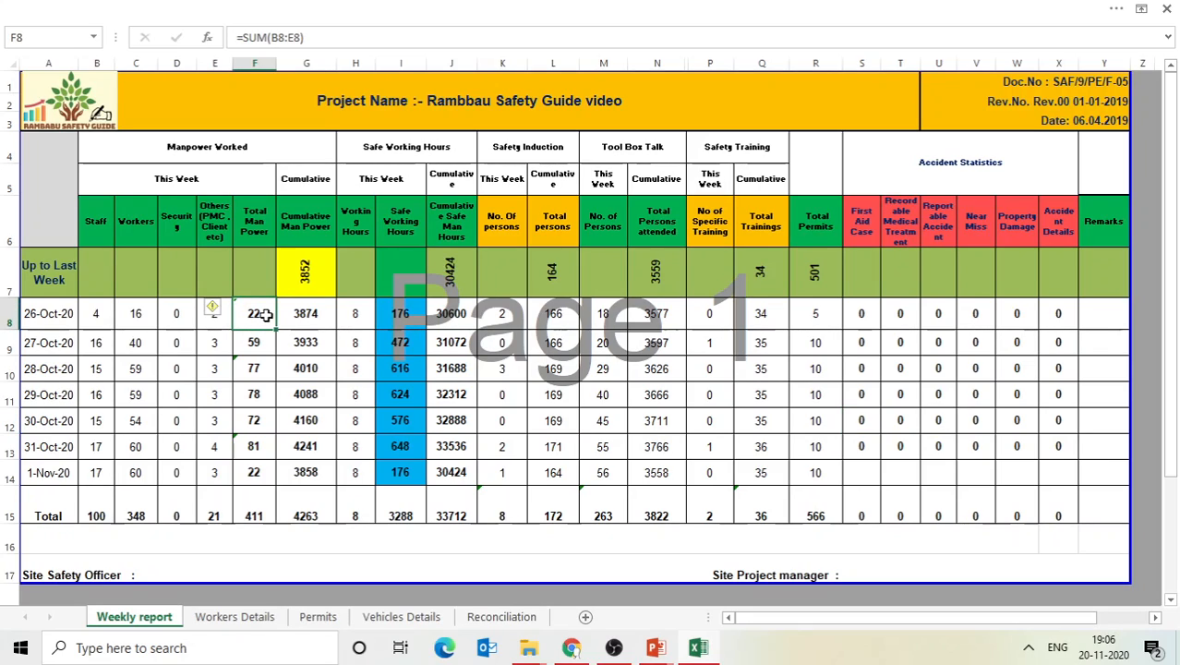
{"action": "left_click", "coordinate": [219, 624]}
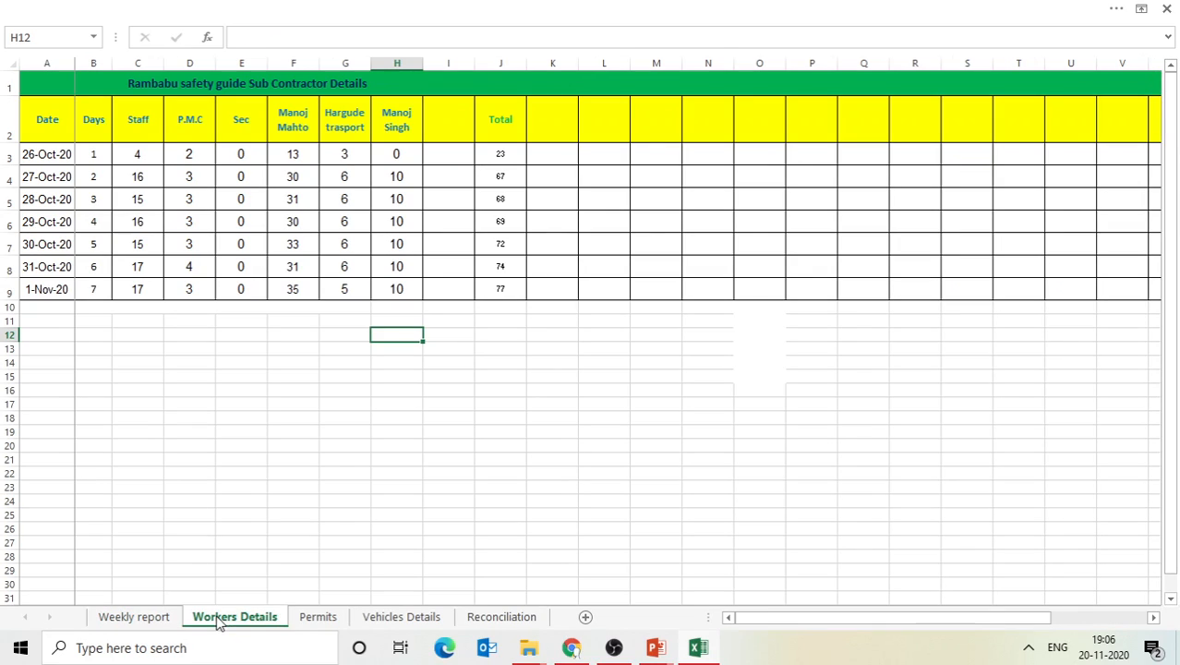
{"action": "left_click", "coordinate": [150, 620]}
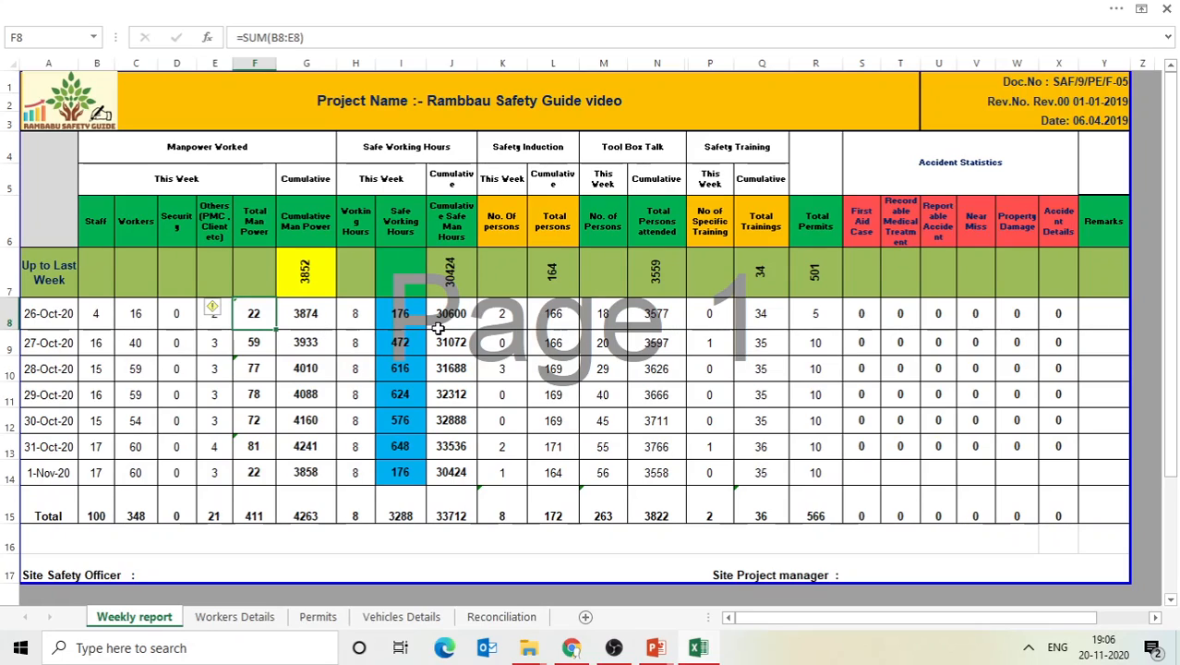
{"action": "left_click", "coordinate": [510, 317]}
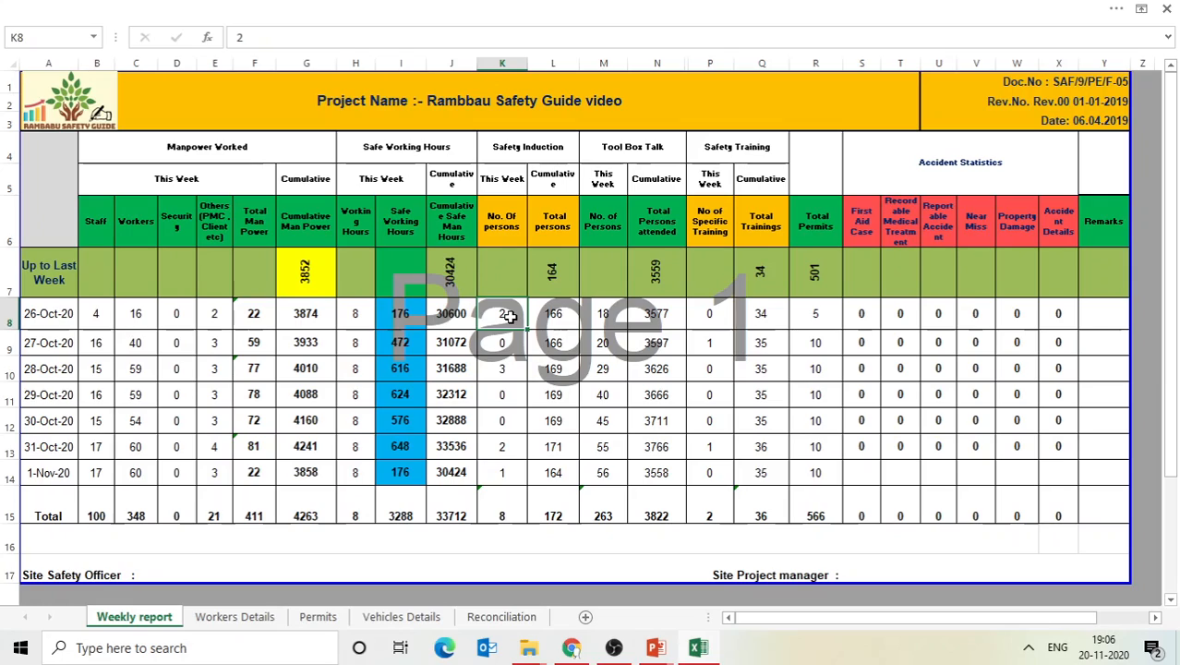
{"action": "left_click", "coordinate": [572, 493]}
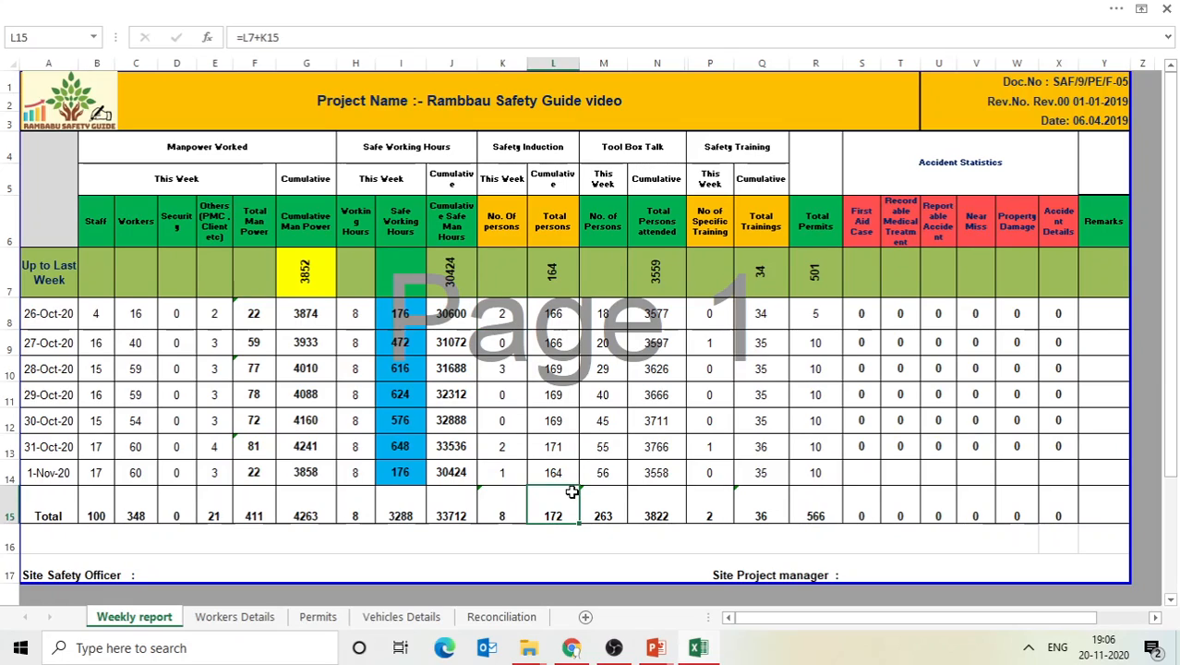
Examine the daily Tool Box Talk attendance from 26-Oct-20 to 29-Oct-20 and the formulas for its cumulative persons attended.
{"action": "left_click", "coordinate": [605, 187]}
{"action": "left_click", "coordinate": [602, 240]}
{"action": "left_click", "coordinate": [600, 315]}
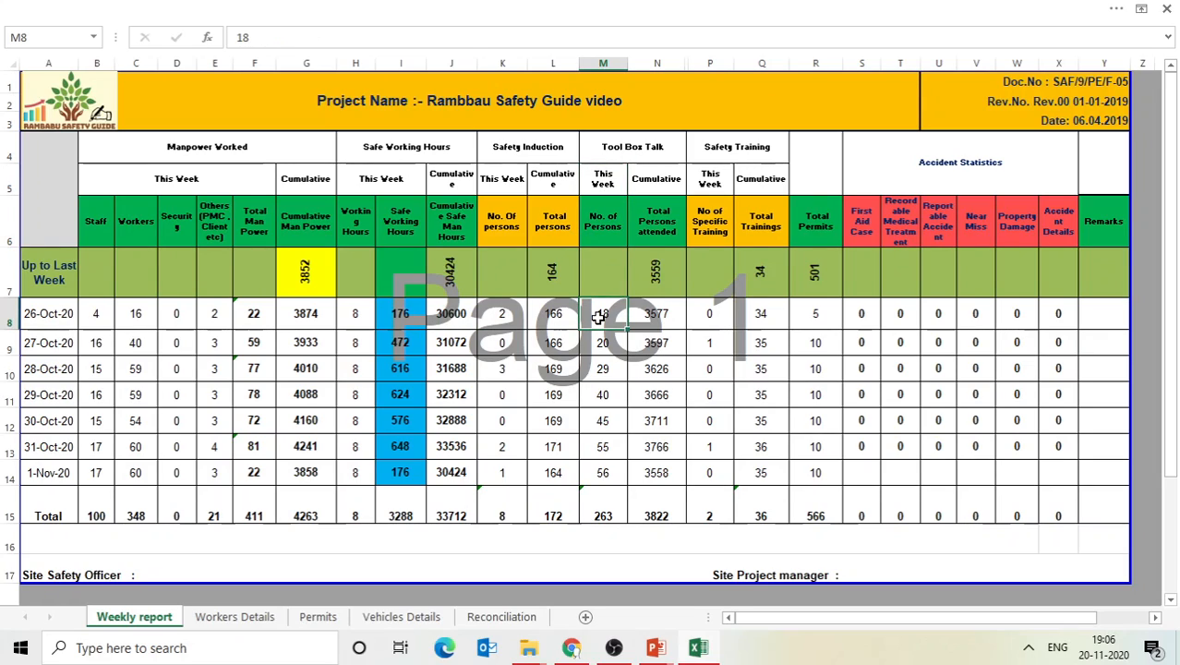
{"action": "left_click", "coordinate": [293, 312]}
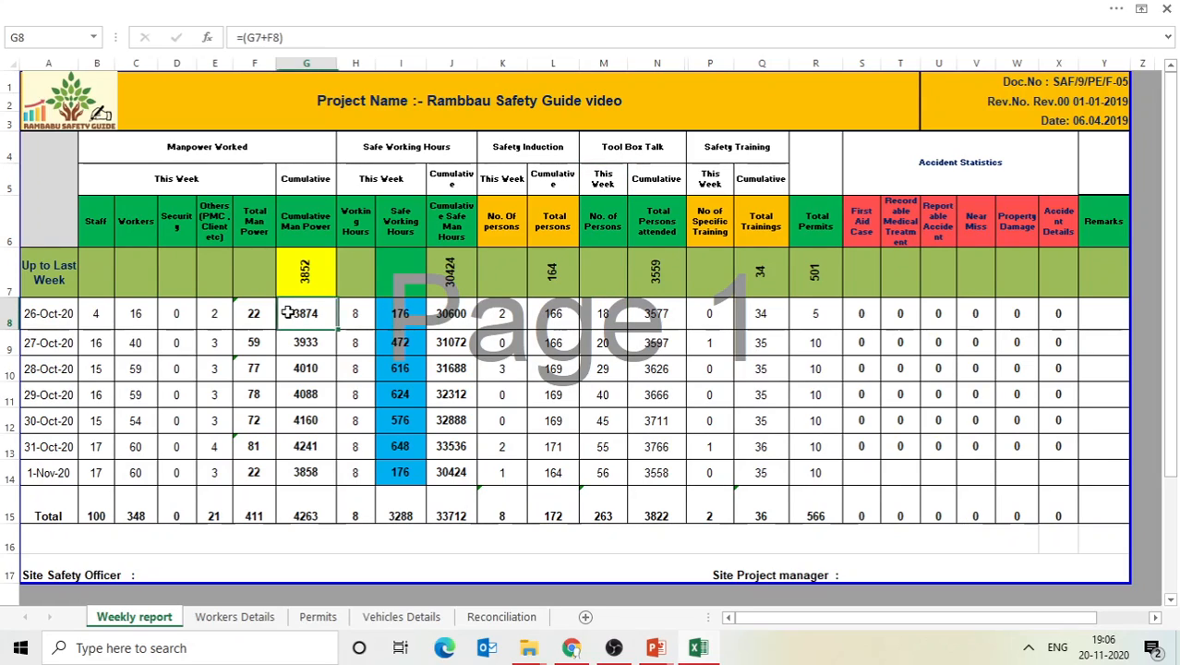
{"action": "left_click", "coordinate": [603, 315]}
{"action": "left_click", "coordinate": [603, 340]}
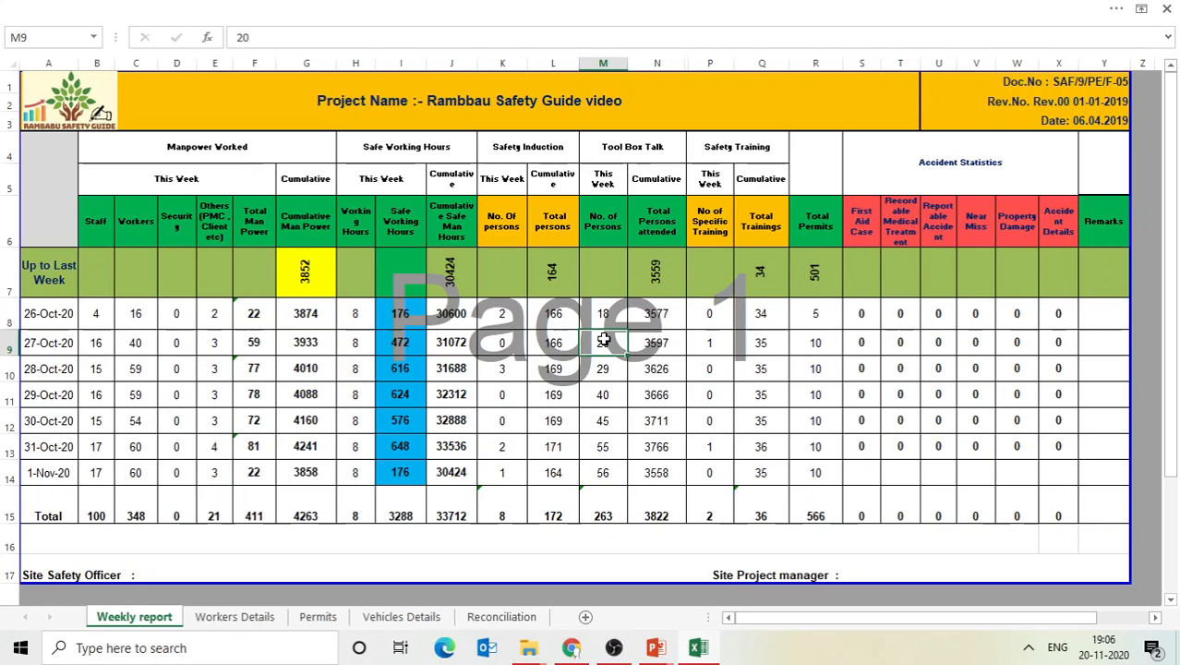
{"action": "left_click", "coordinate": [601, 374]}
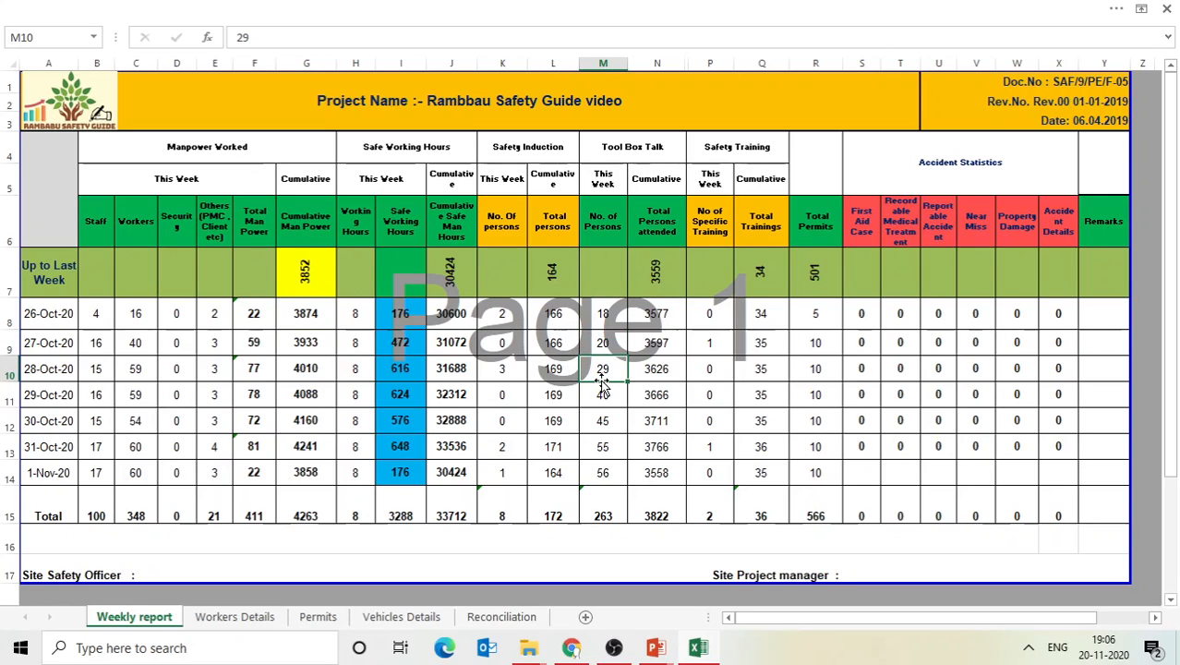
{"action": "left_click", "coordinate": [600, 397]}
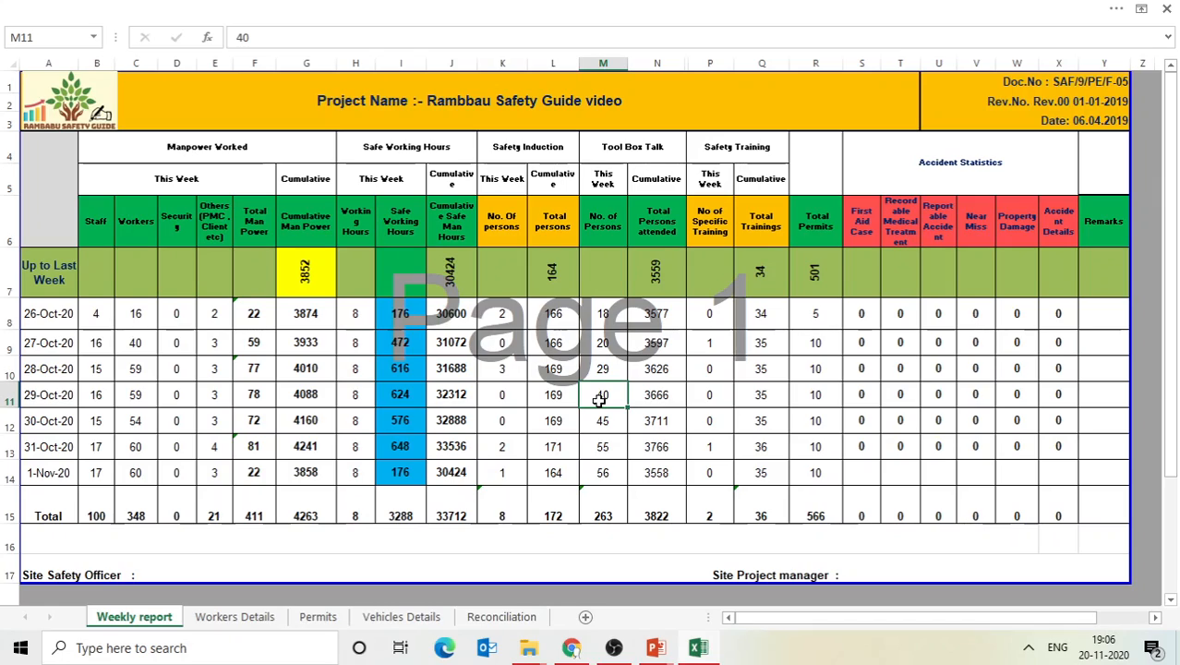
{"action": "left_click", "coordinate": [665, 389]}
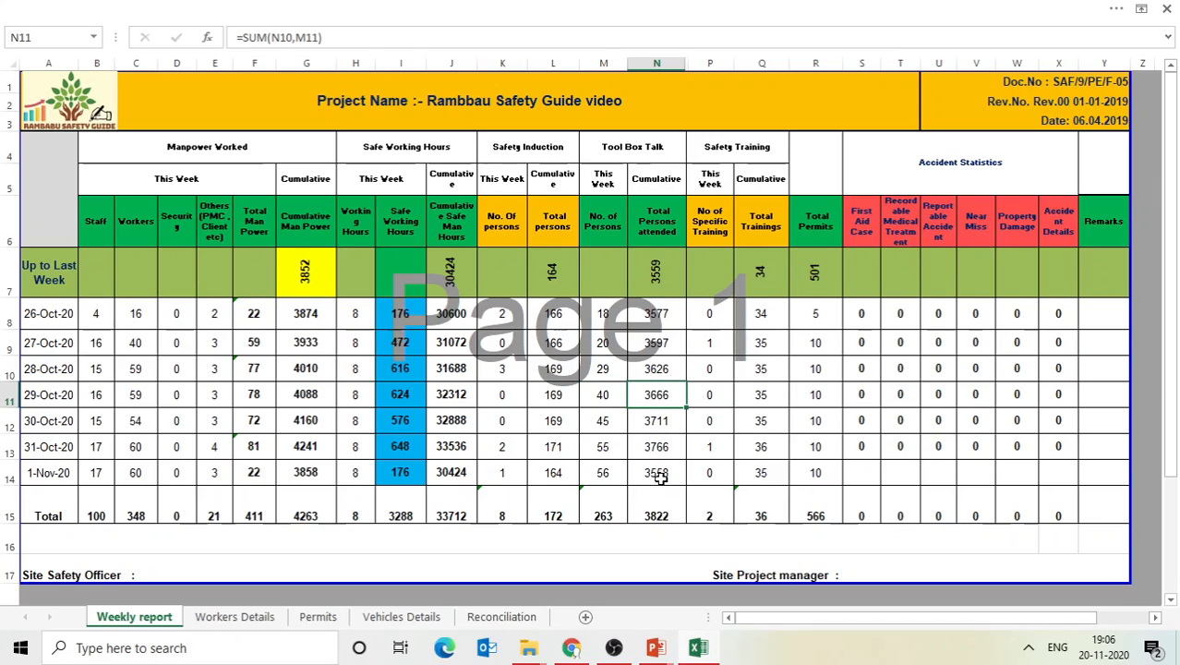
{"action": "left_click", "coordinate": [657, 516]}
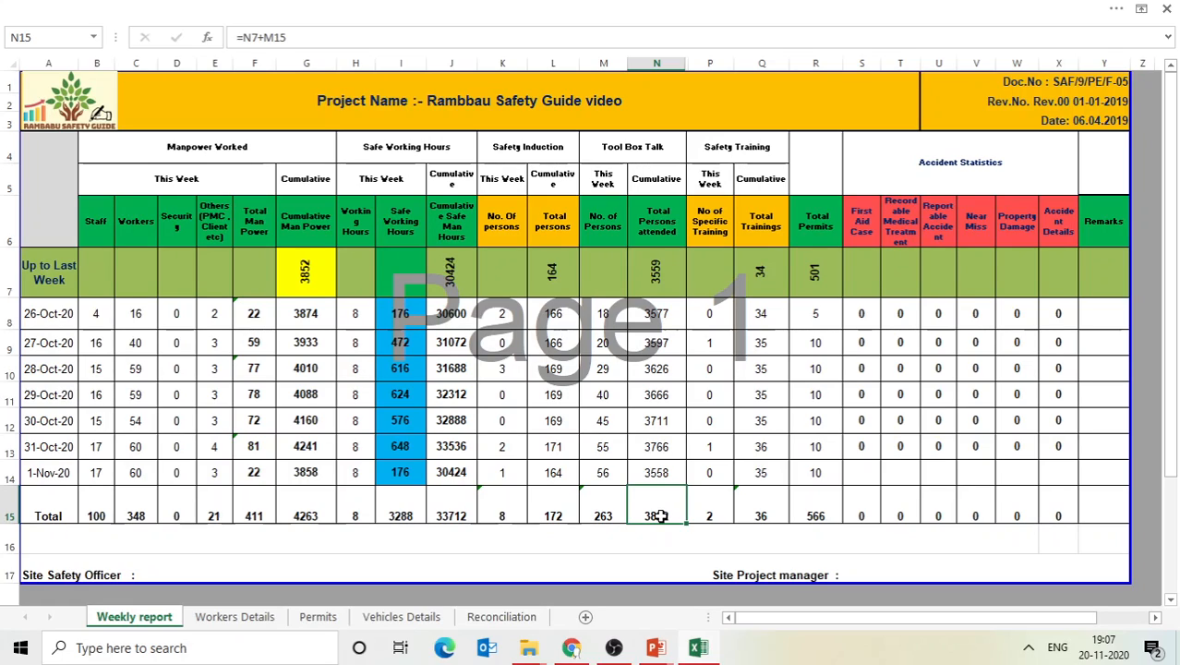
Review the Accident Statistics entries and the Site Safety Officer and Site Project manager signature row of the weekly report.
{"action": "left_click", "coordinate": [955, 363]}
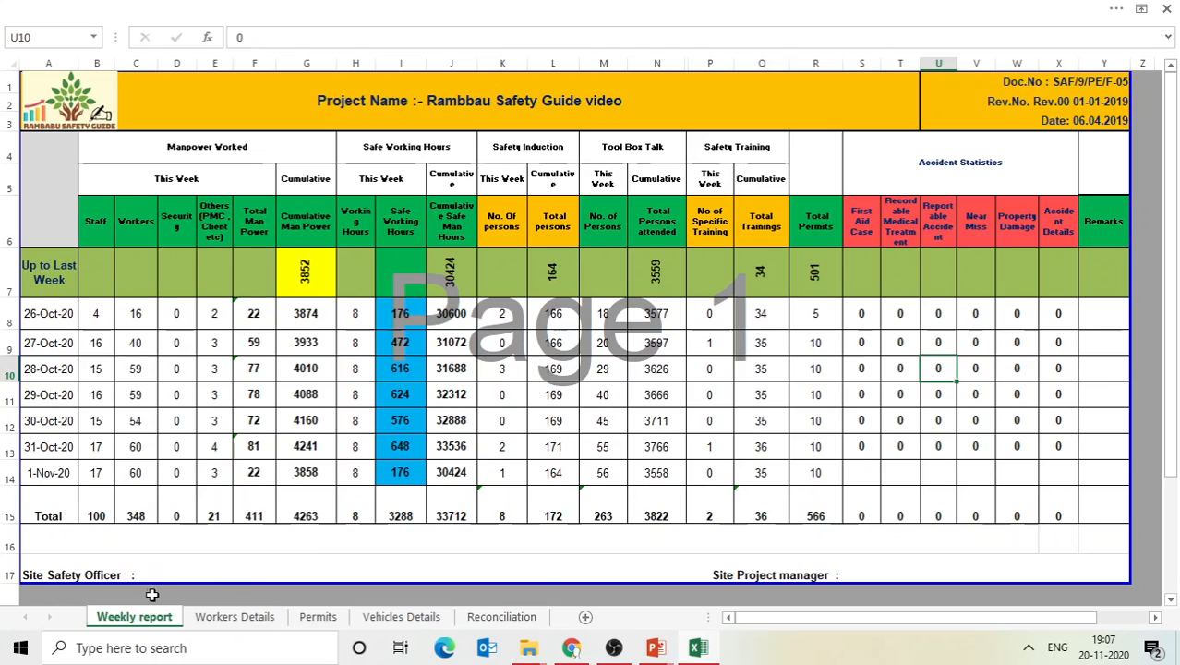
{"action": "left_click", "coordinate": [54, 577]}
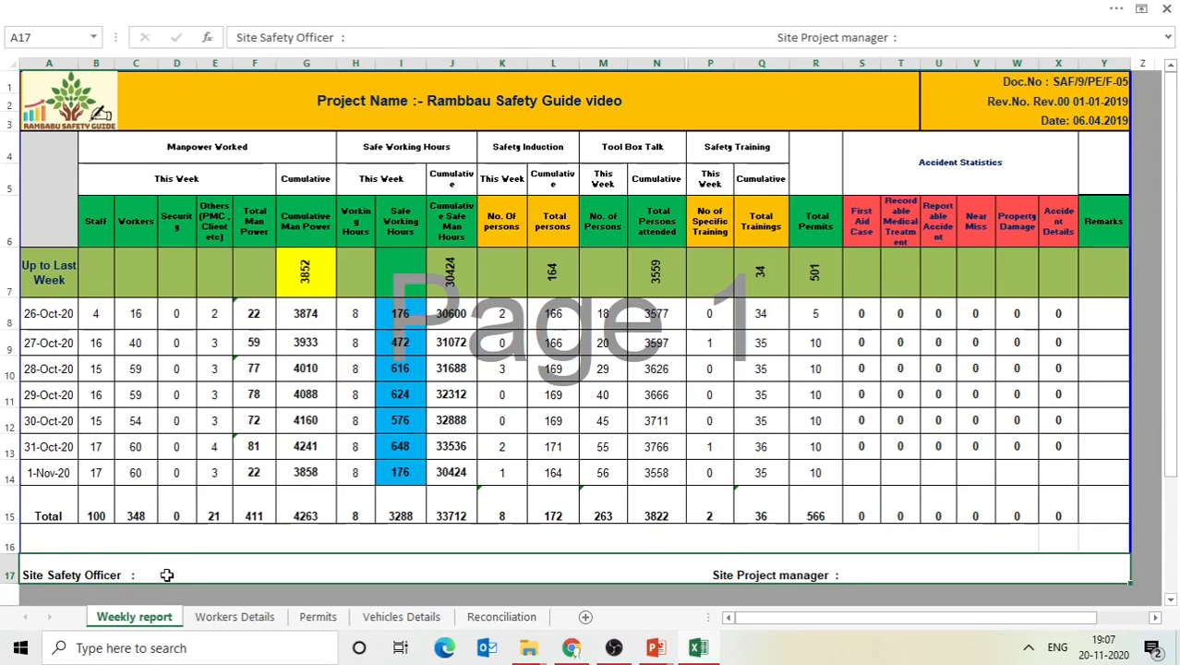